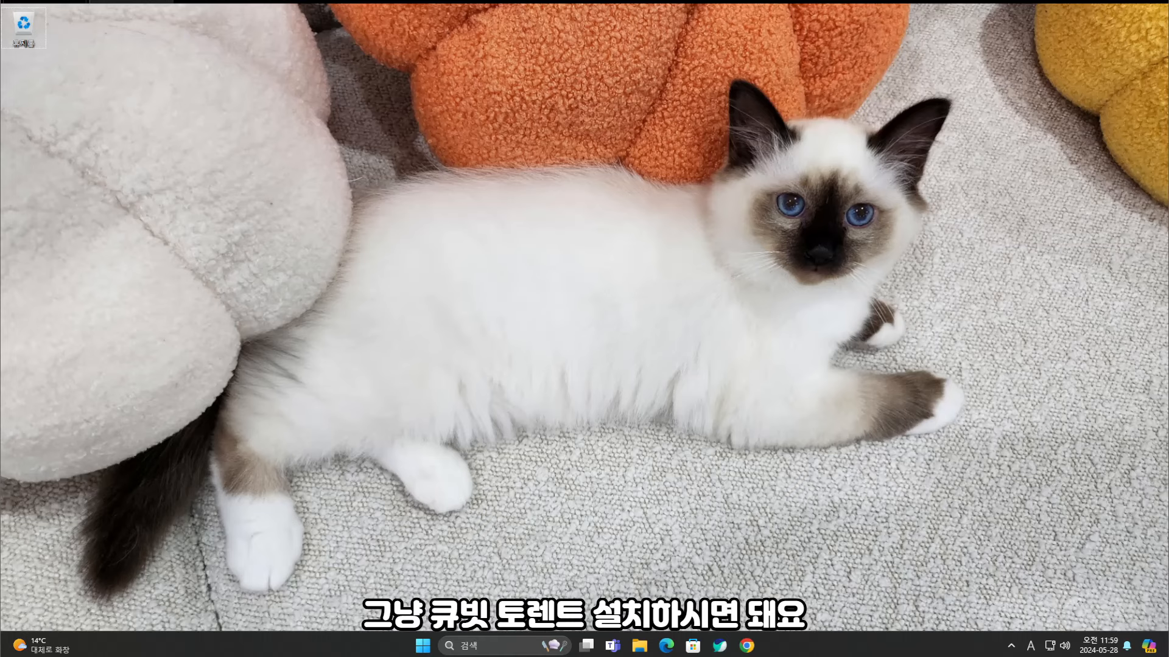
Search for 큐빗토렌트 in the Whale browser and open the qBittorrent Official Website.
left_click(719, 646)
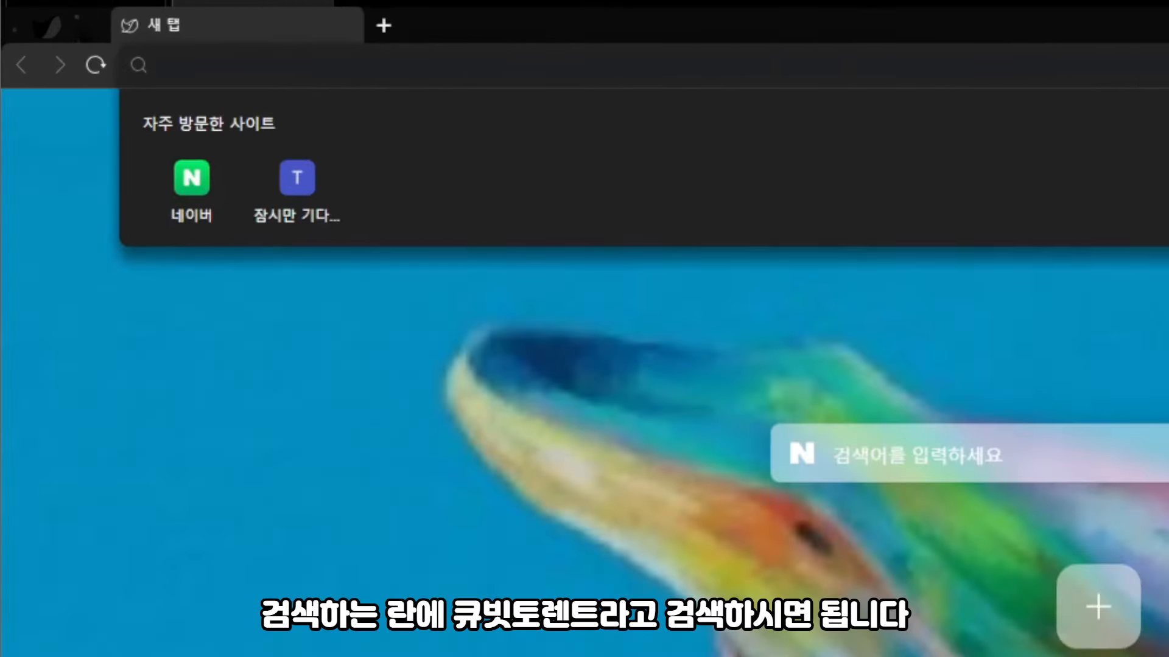
type("큡")
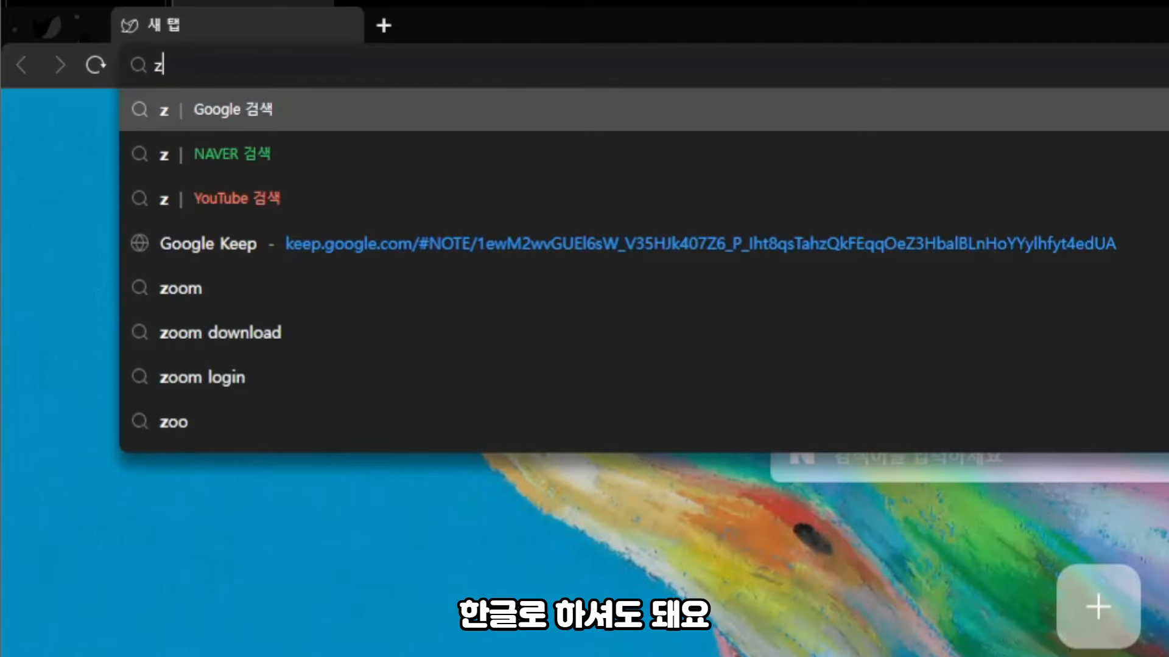
type("빗토렌트")
key("Return")
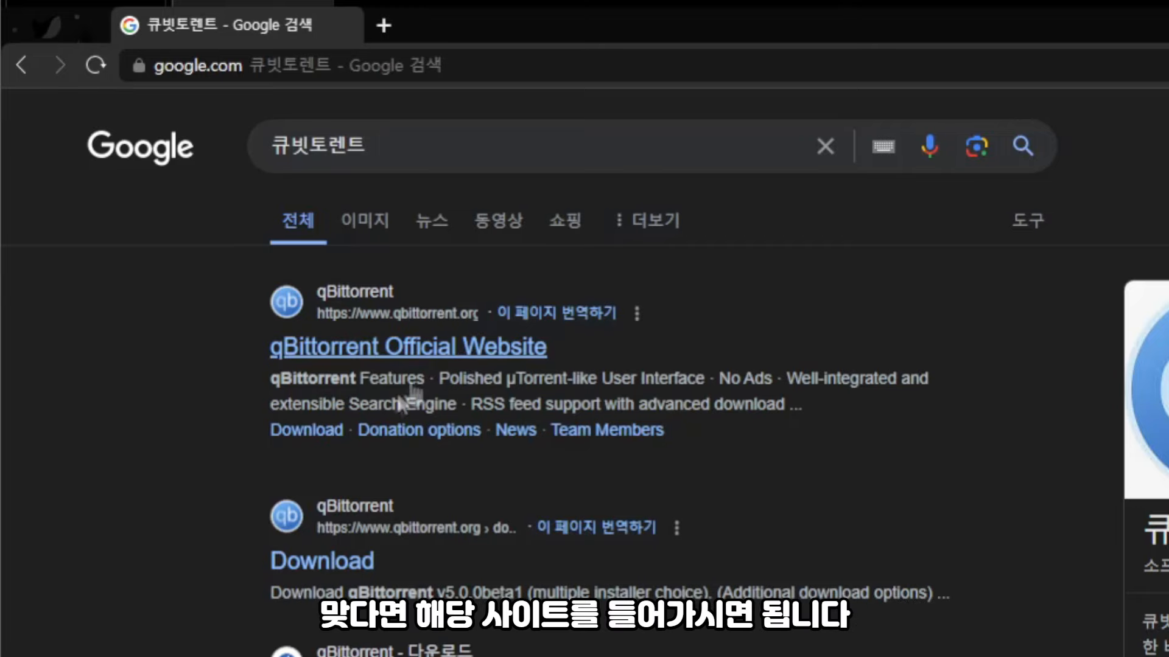
left_click(365, 358)
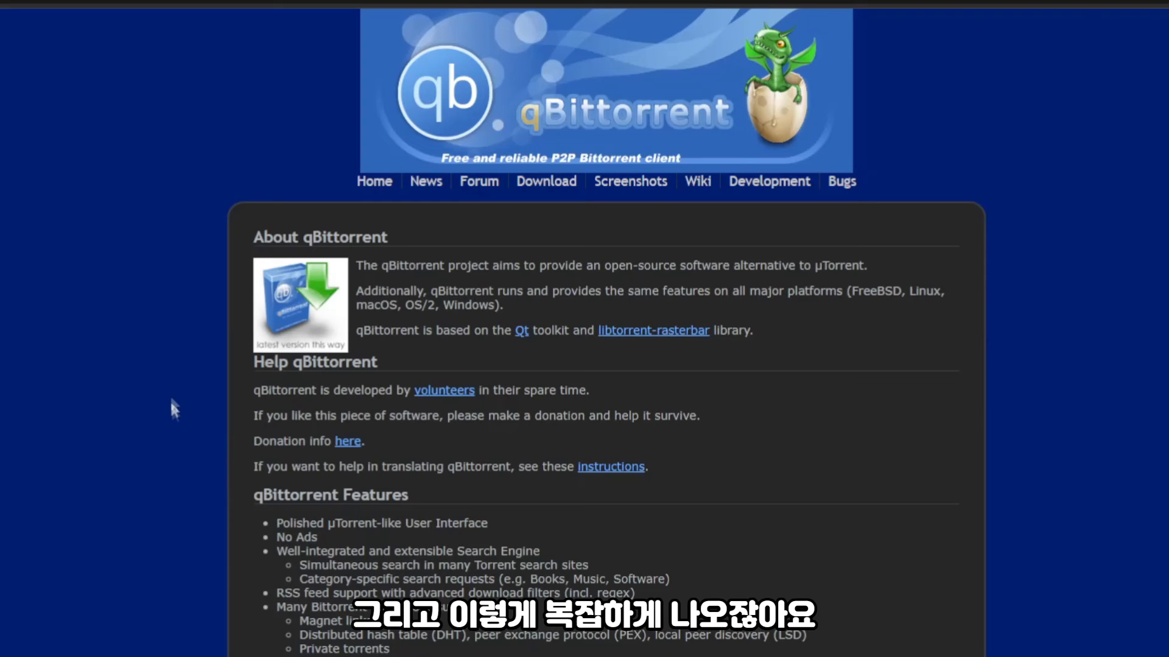
Download the qBittorrent v4.6.5 Windows x64 installer through the site's Windows 10 / 11 downloads and open the file directly.
left_click(532, 178)
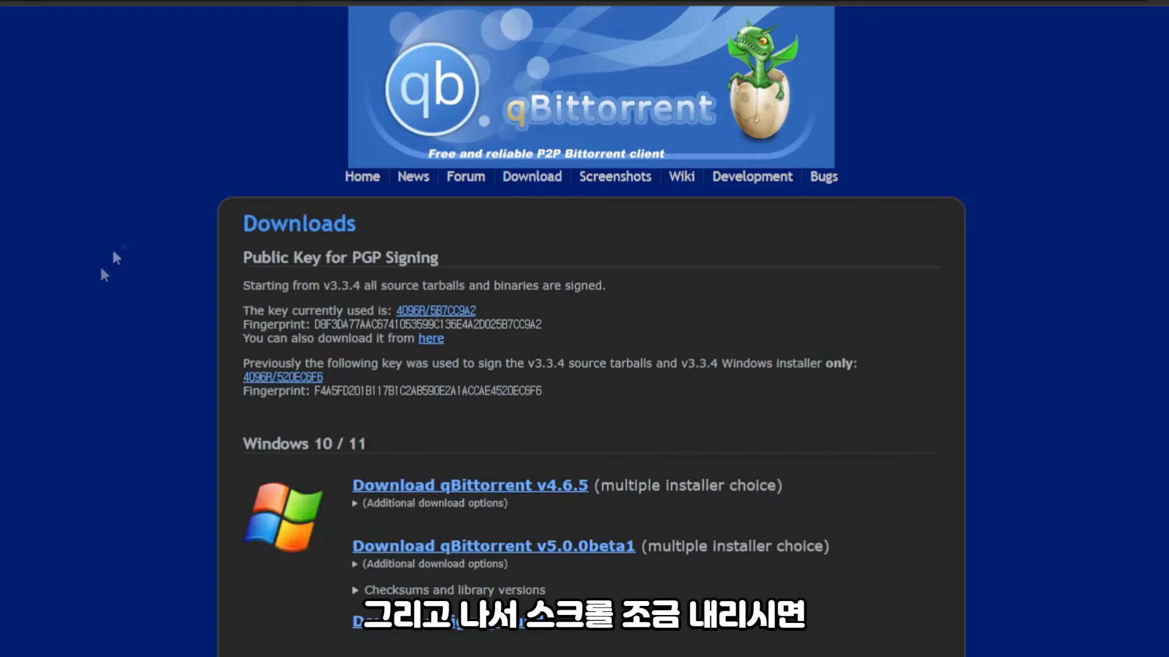
scroll(988, 317, "down", 4)
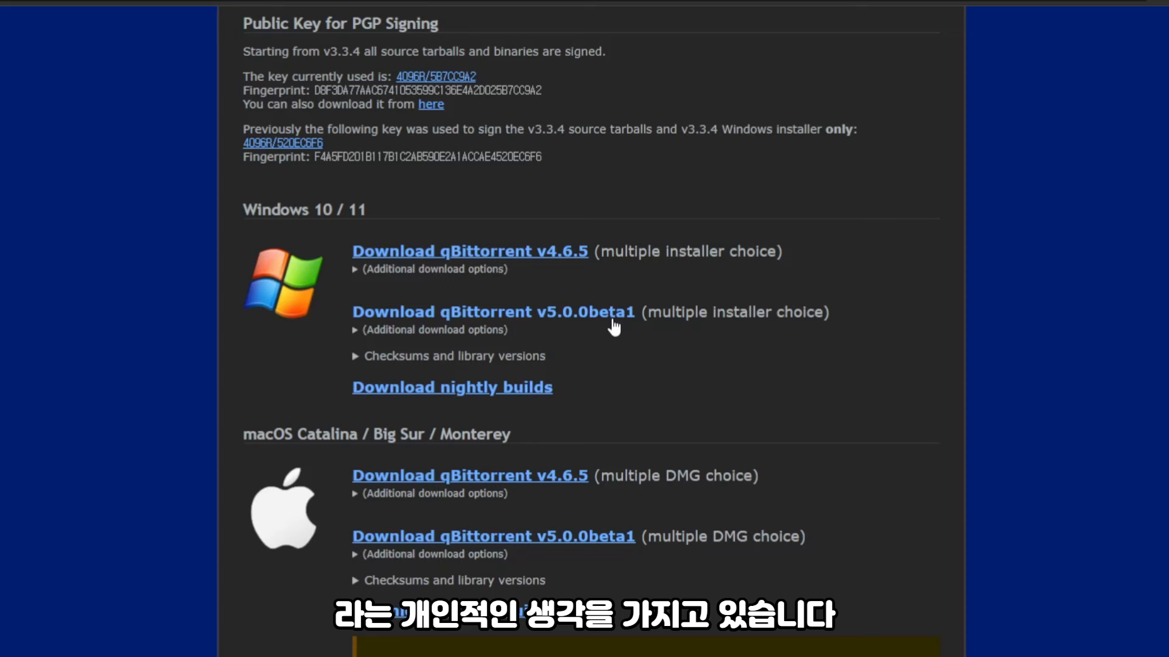
left_click(527, 260)
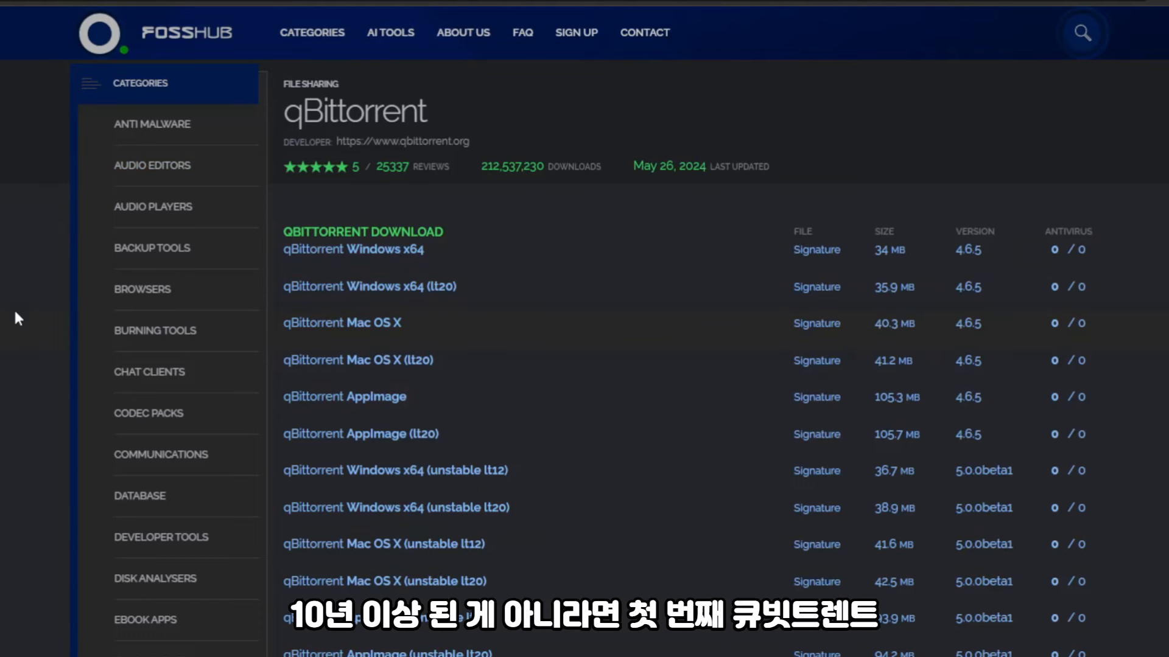
left_click(394, 262)
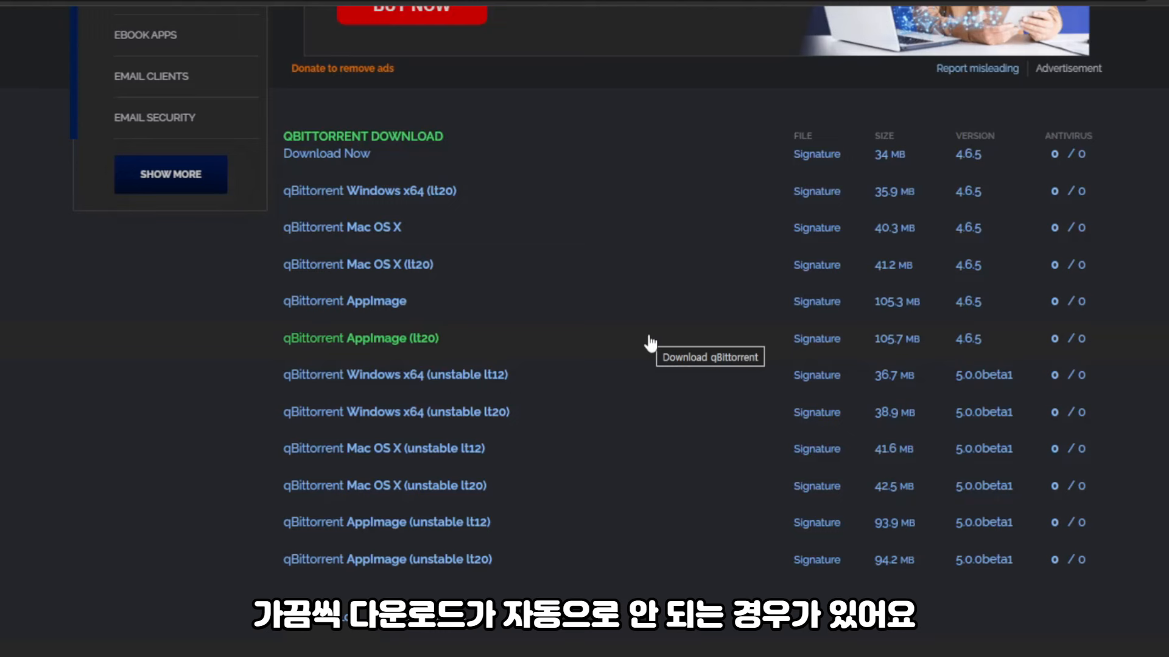
left_click(335, 160)
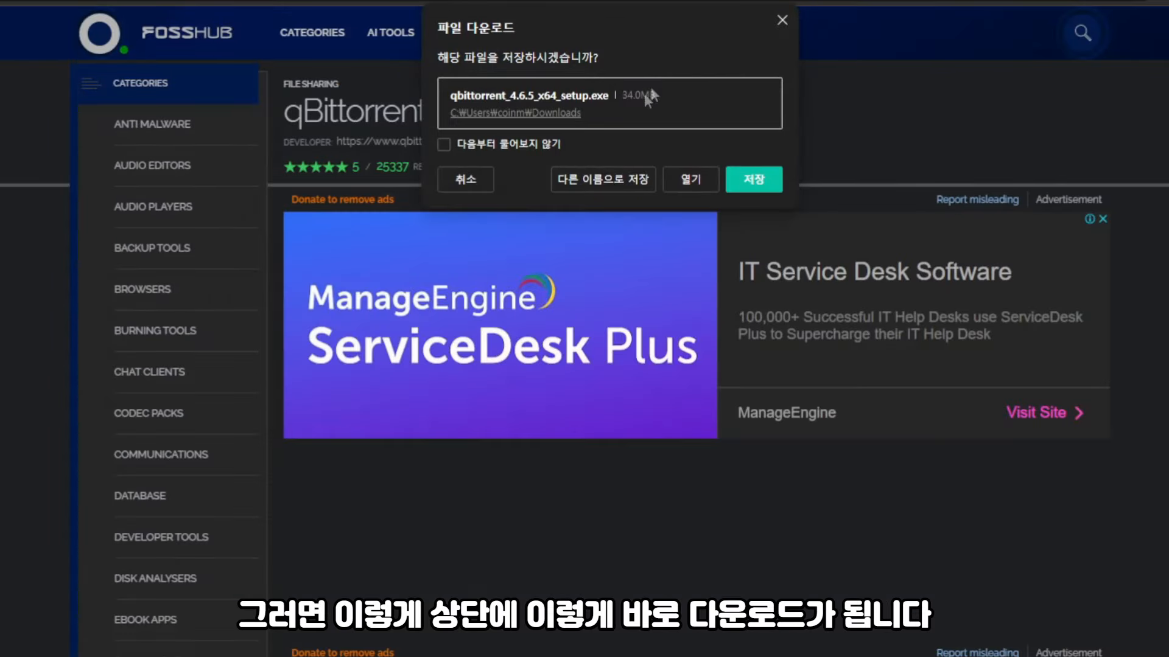
left_click(691, 180)
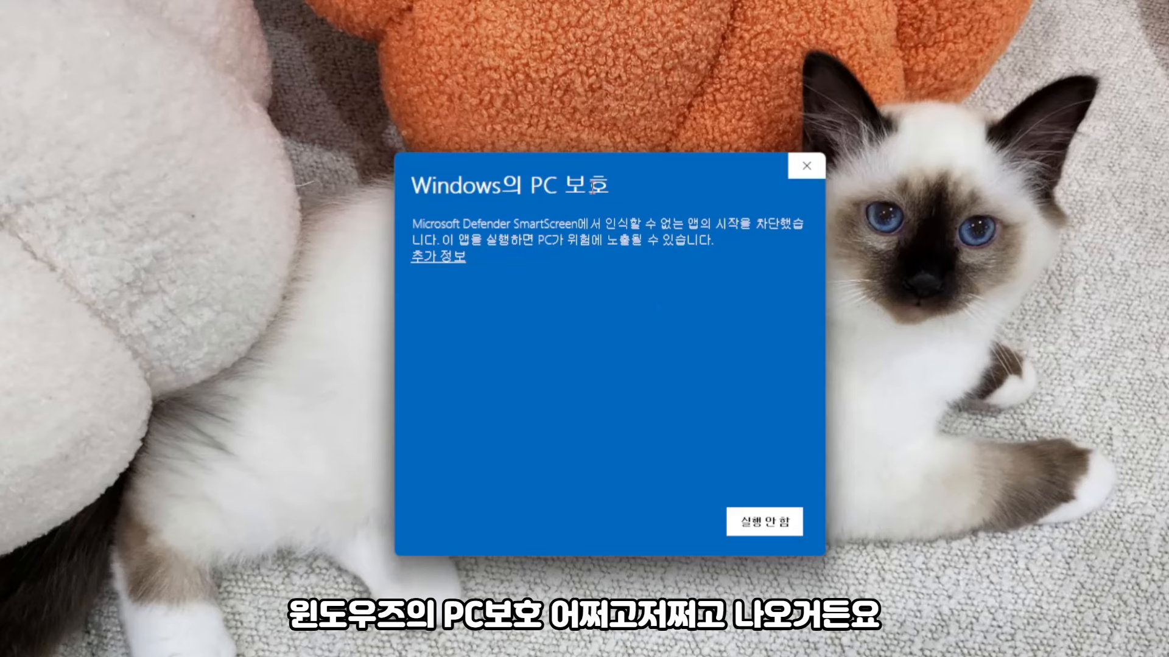
Allow qbittorrent_4.6.5_x64_setup.exe to run despite the Microsoft Defender SmartScreen block.
left_click(437, 259)
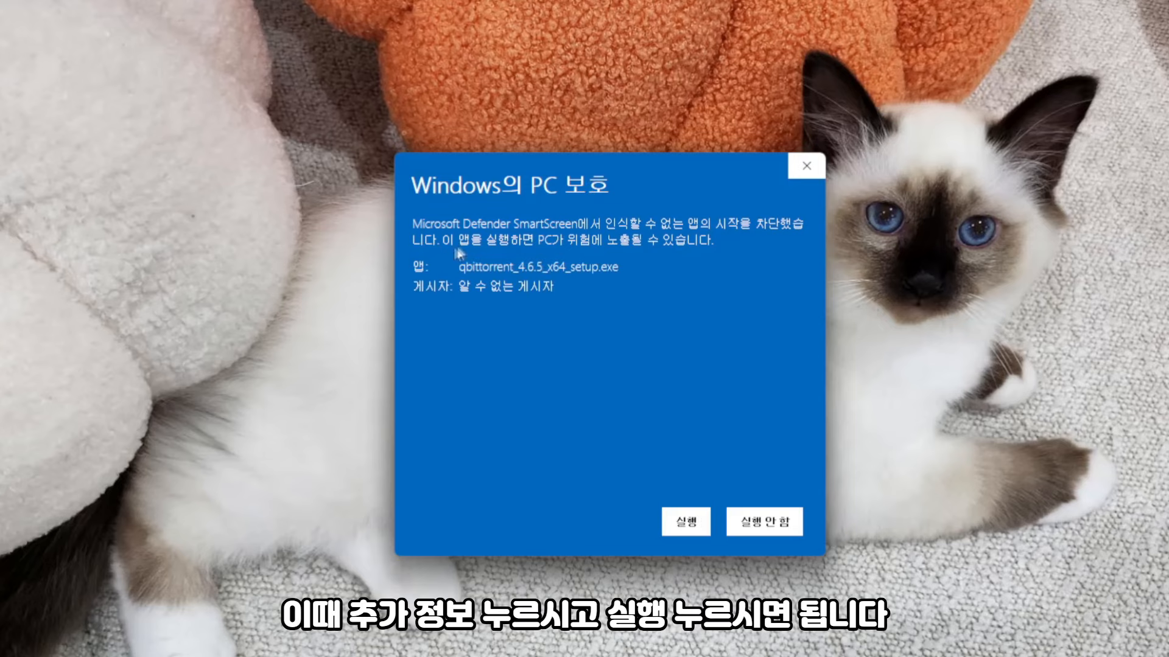
left_click(694, 527)
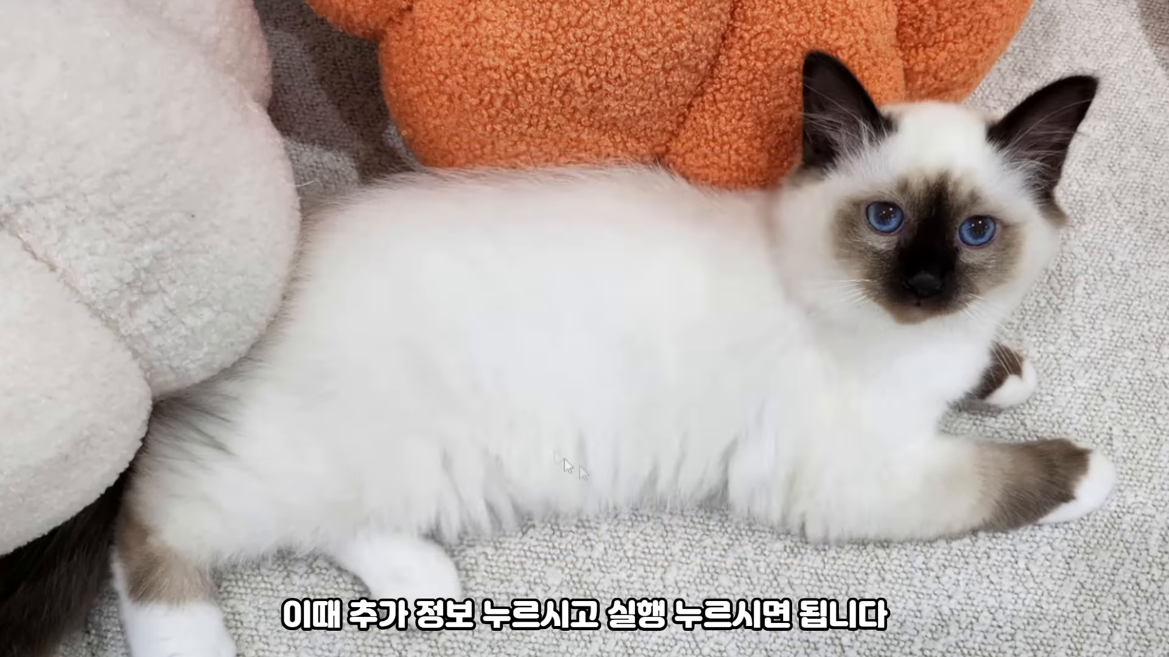
left_click(505, 499)
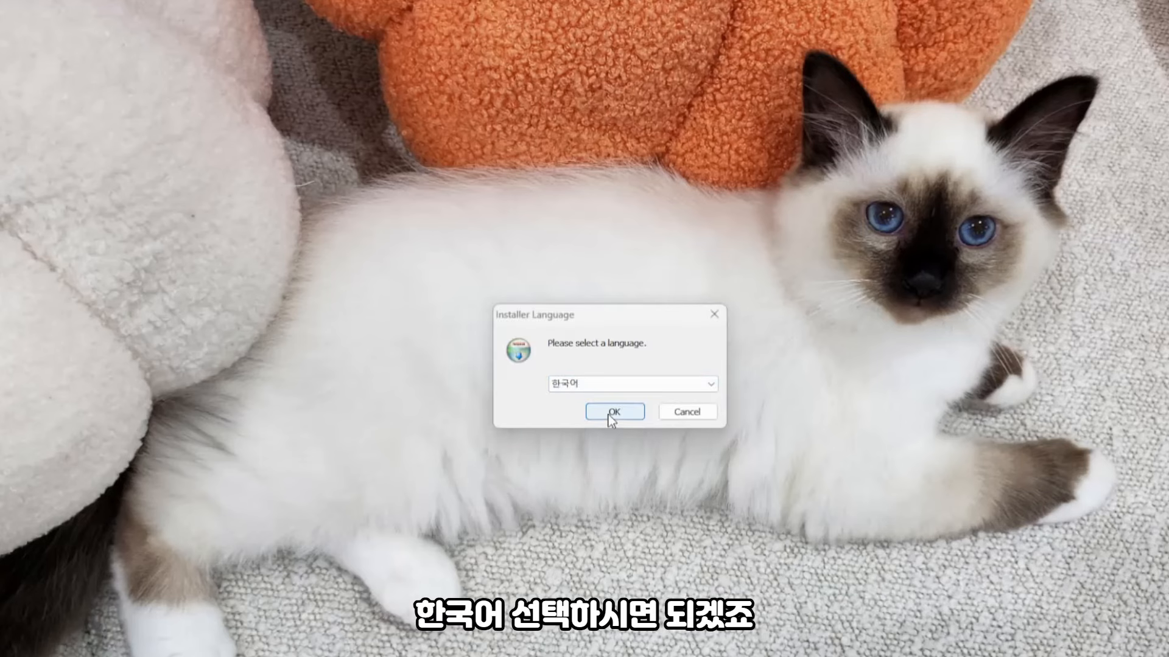
Set the installer language to 한국어 and accept the license agreement.
left_click(609, 414)
left_click(728, 494)
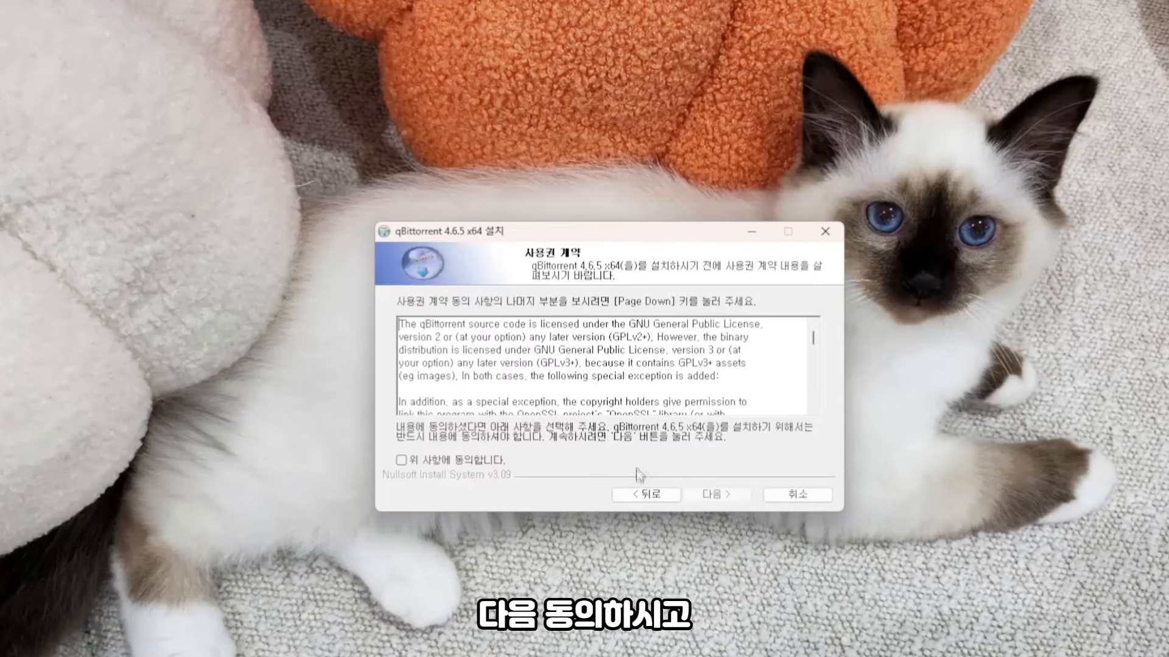
left_click(486, 463)
left_click(724, 499)
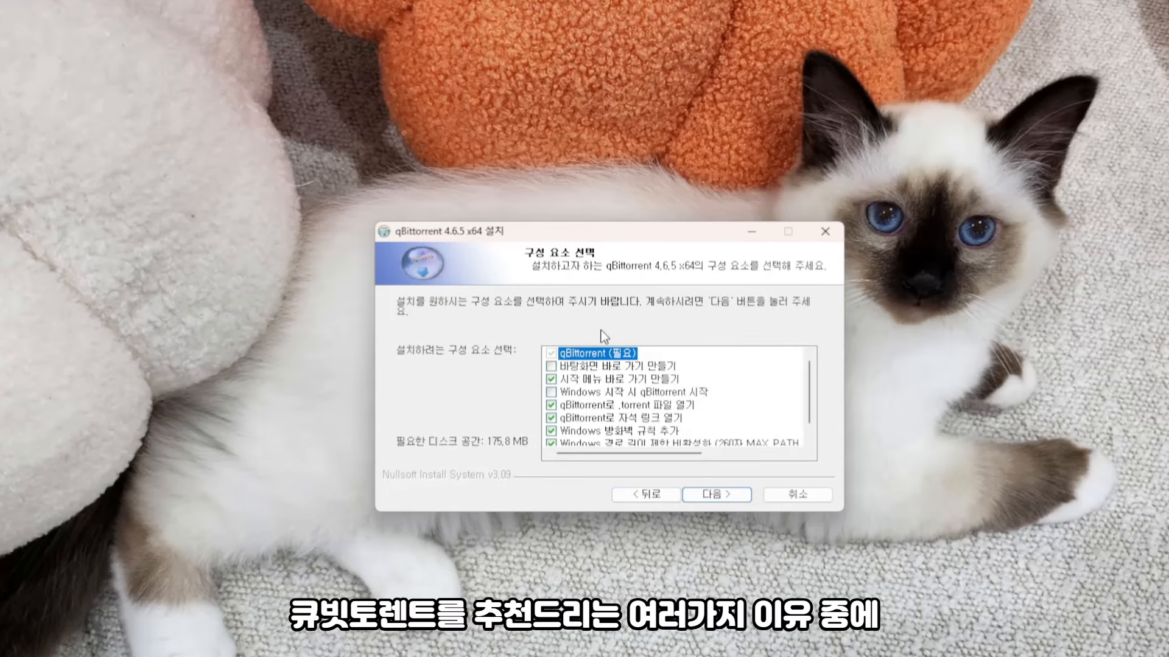
Check the component list, keep the default selection and install qBittorrent to C:\Program Files\qBittorrent.
scroll(630, 393, "down", 1)
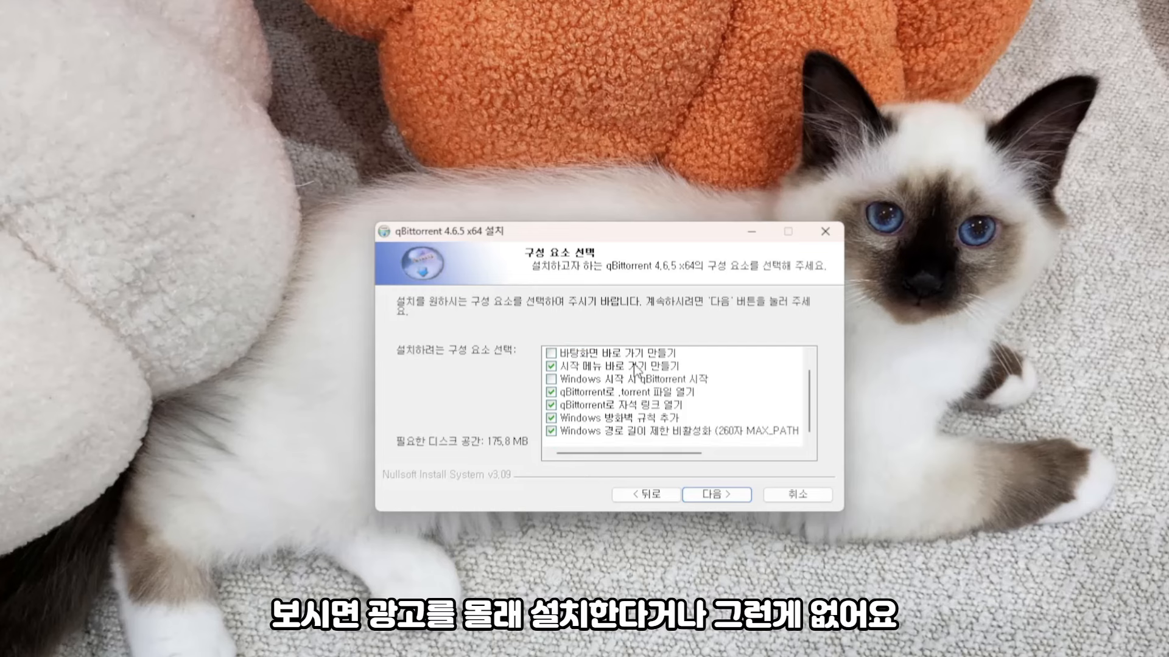
scroll(633, 420, "up", 1)
scroll(616, 399, "down", 1)
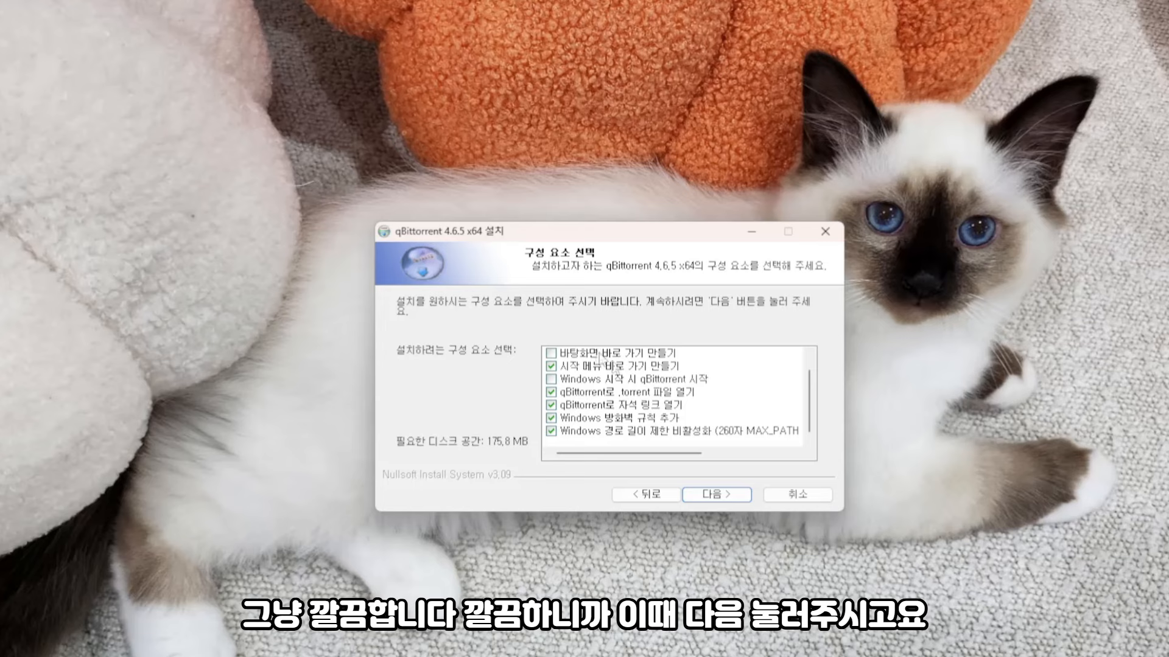
left_click(711, 502)
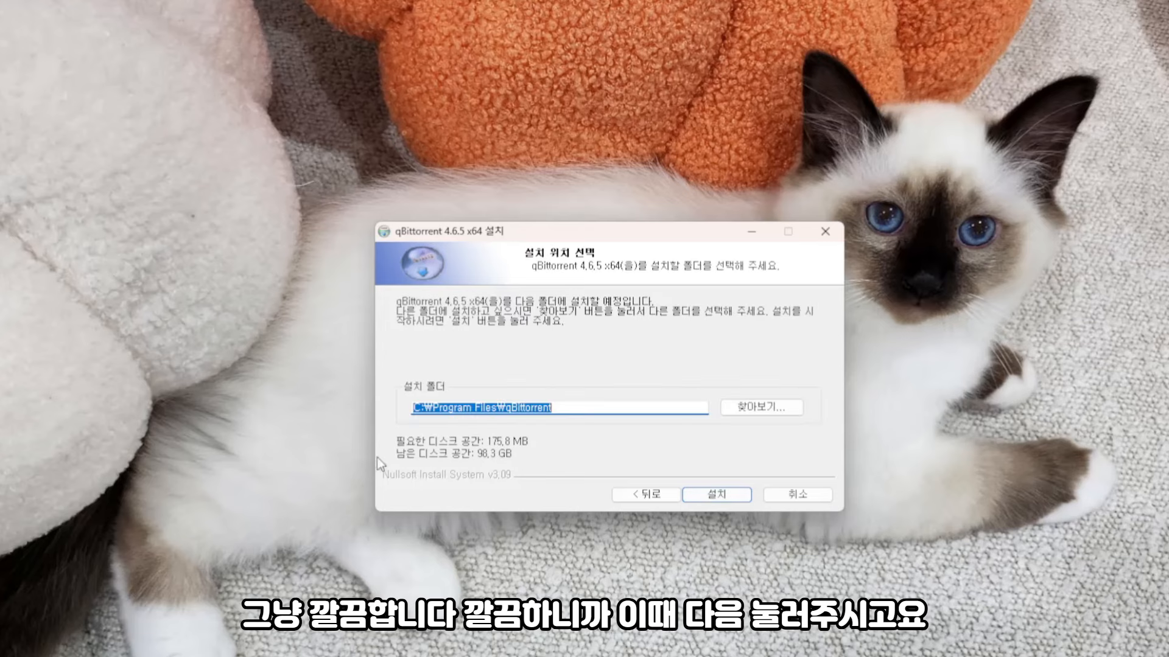
left_click(711, 495)
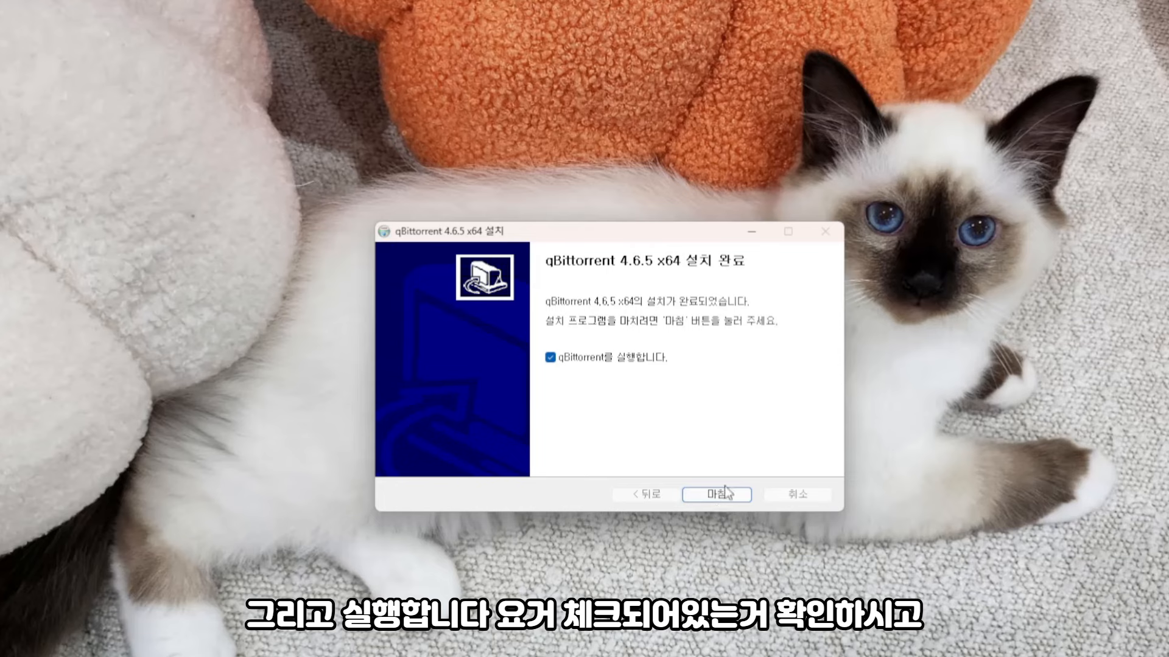
Finish the setup with qBittorrent set to launch and agree to its legal notice.
left_click(711, 495)
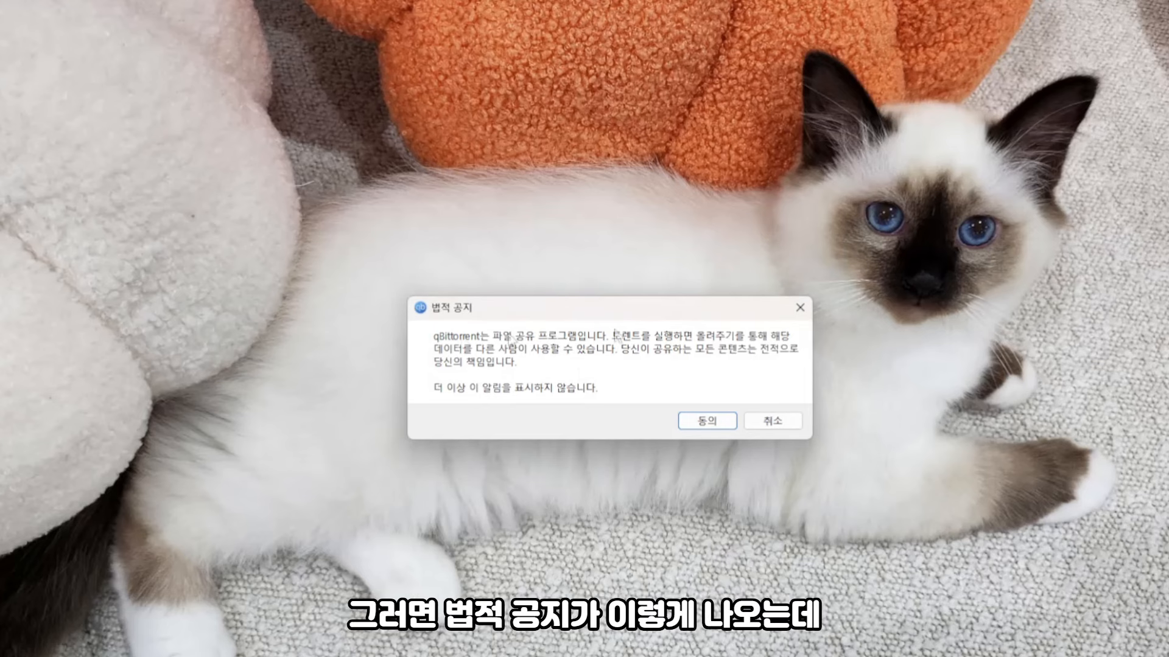
left_click(708, 421)
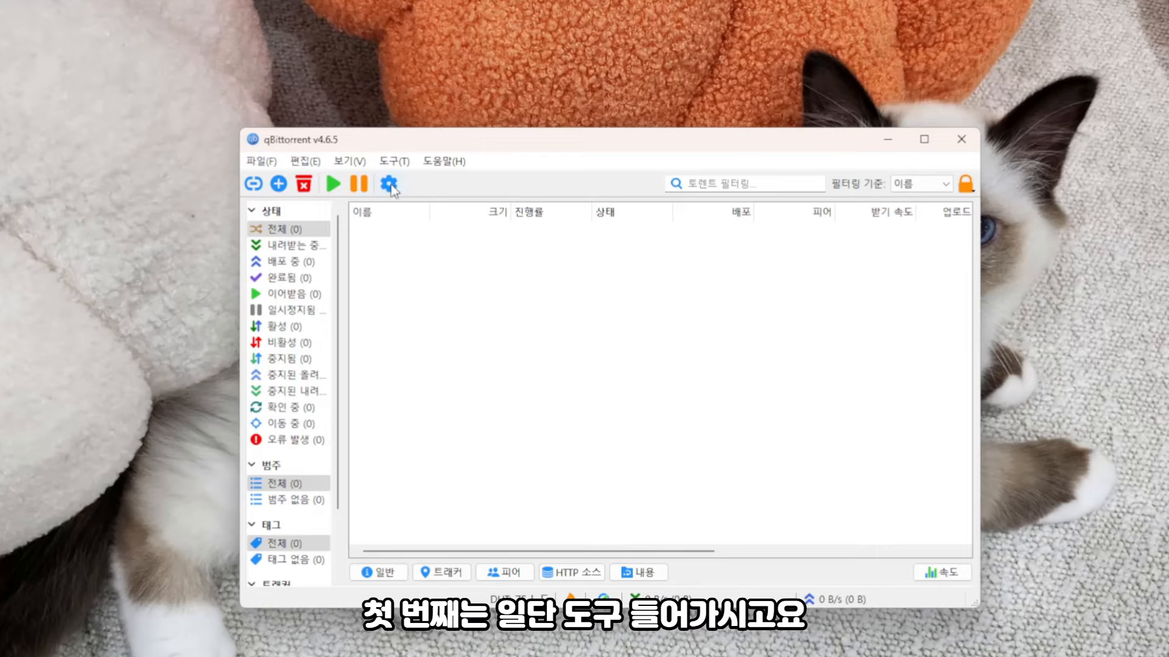
Open the qBittorrent options and go to the desktop section (바탕 화면) of the behaviour settings.
left_click(394, 162)
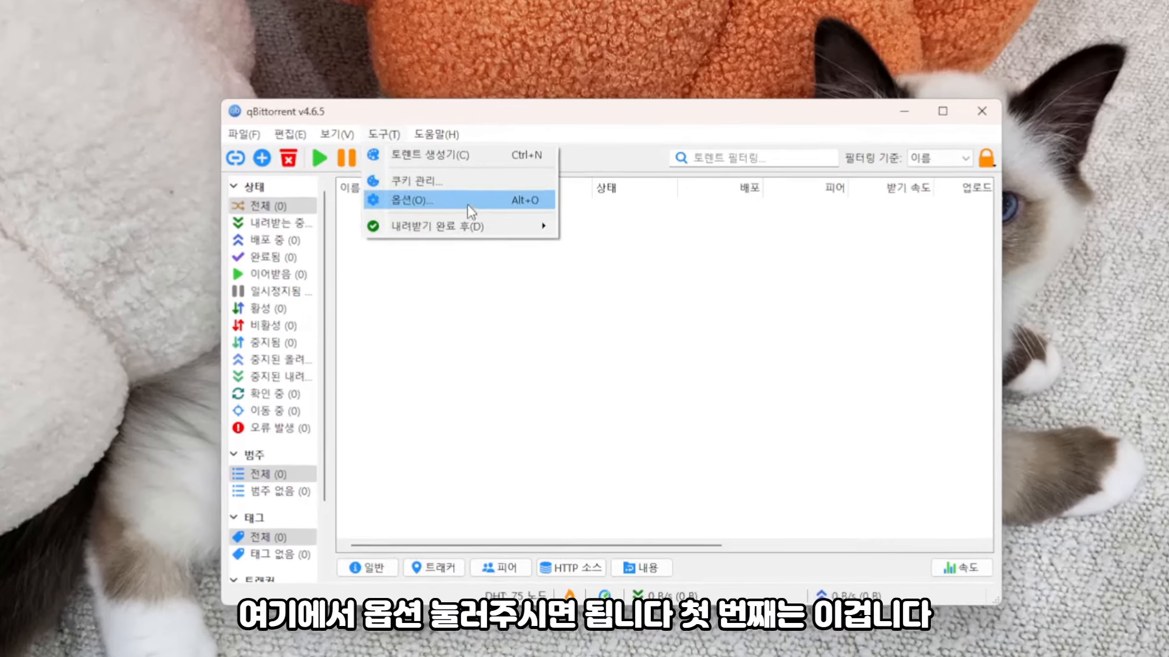
left_click(471, 224)
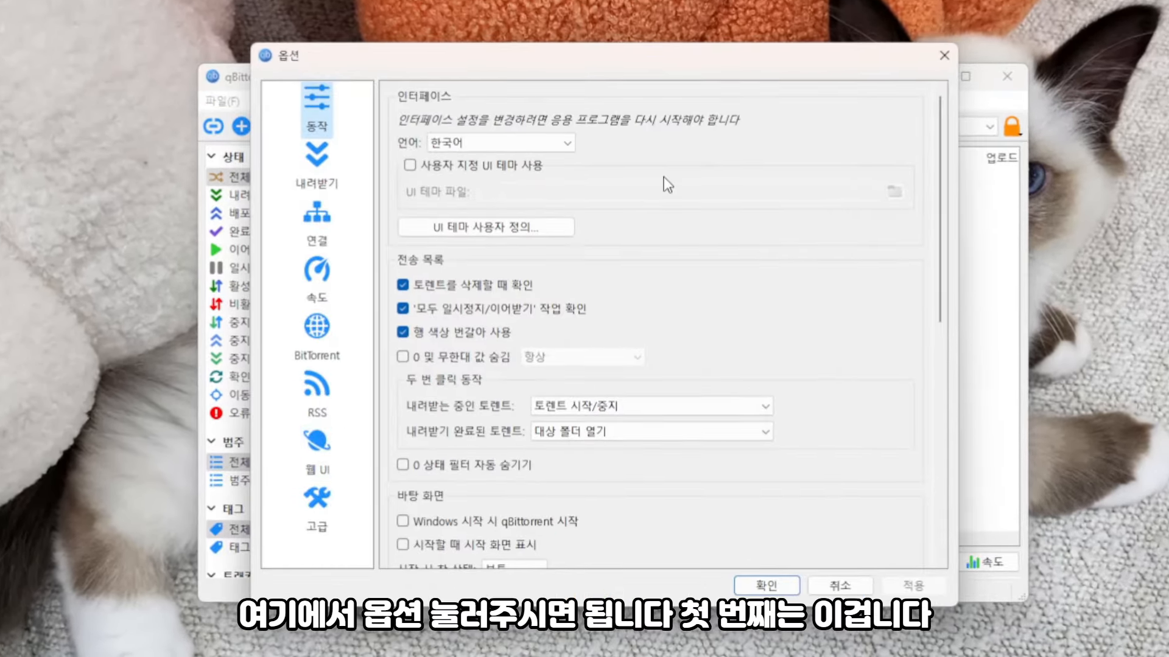
scroll(664, 176, "down", 8)
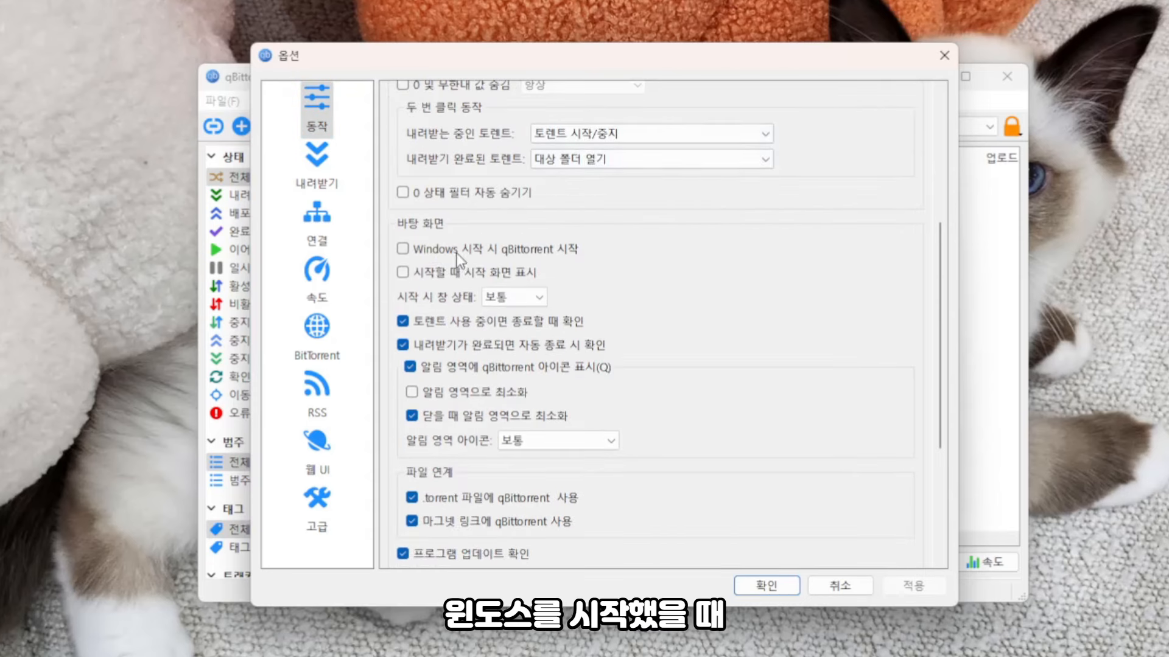
Try enabling qBittorrent's launch at Windows startup, switch it back off and look over the remaining behaviour settings.
left_click(554, 254)
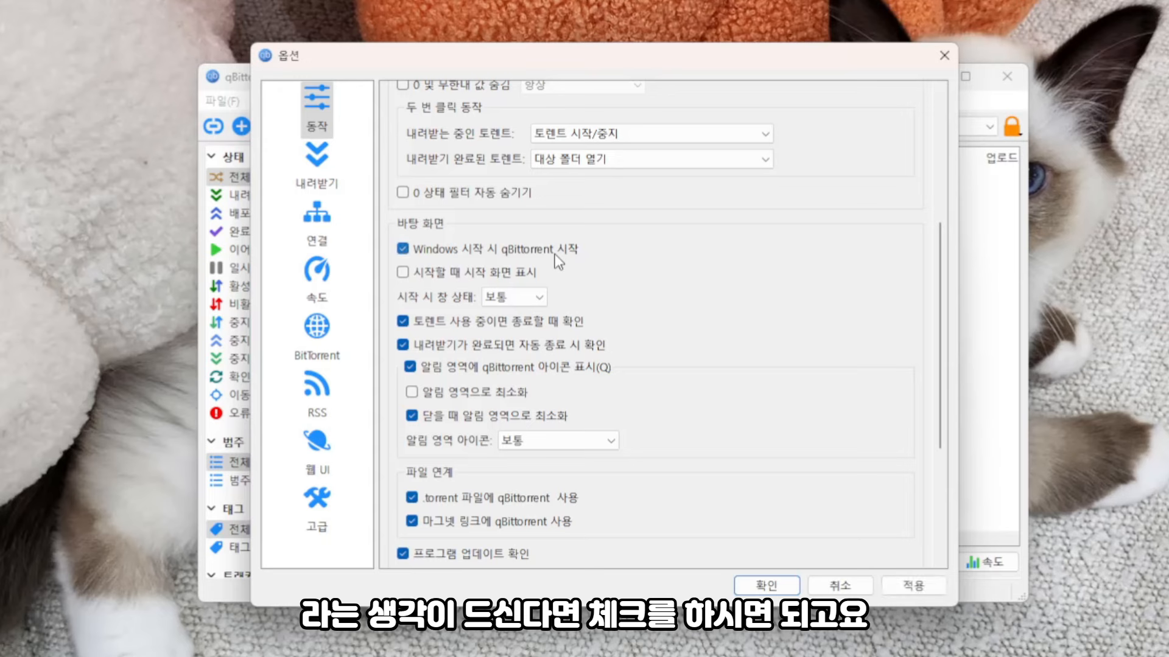
left_click(554, 254)
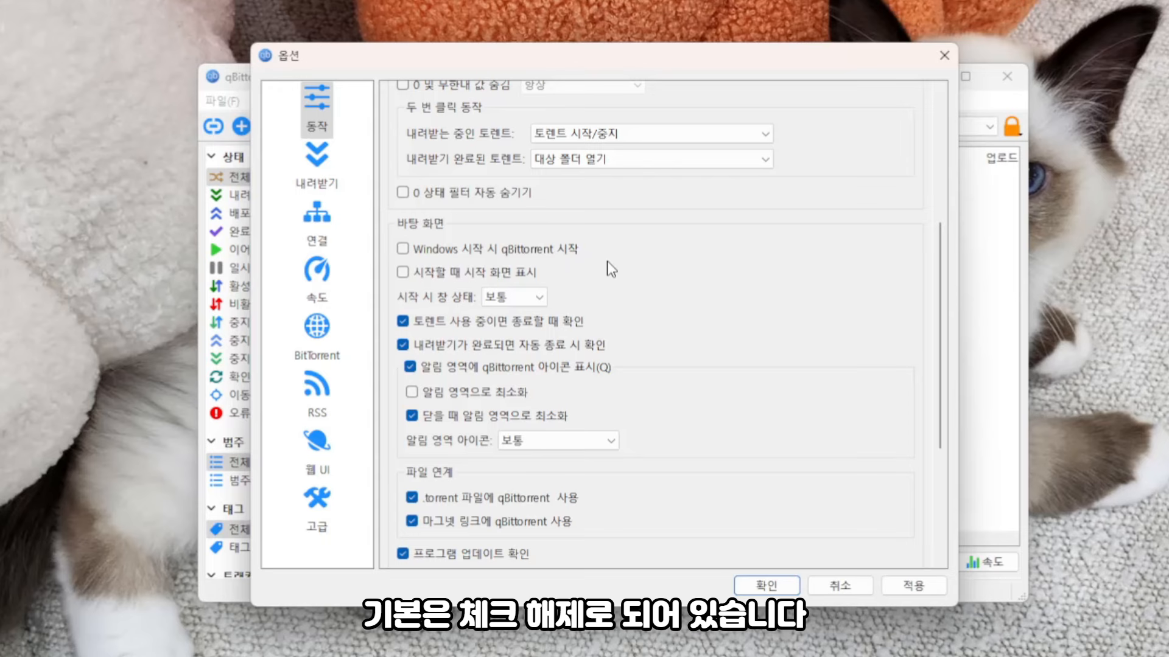
scroll(607, 262, "down", 5)
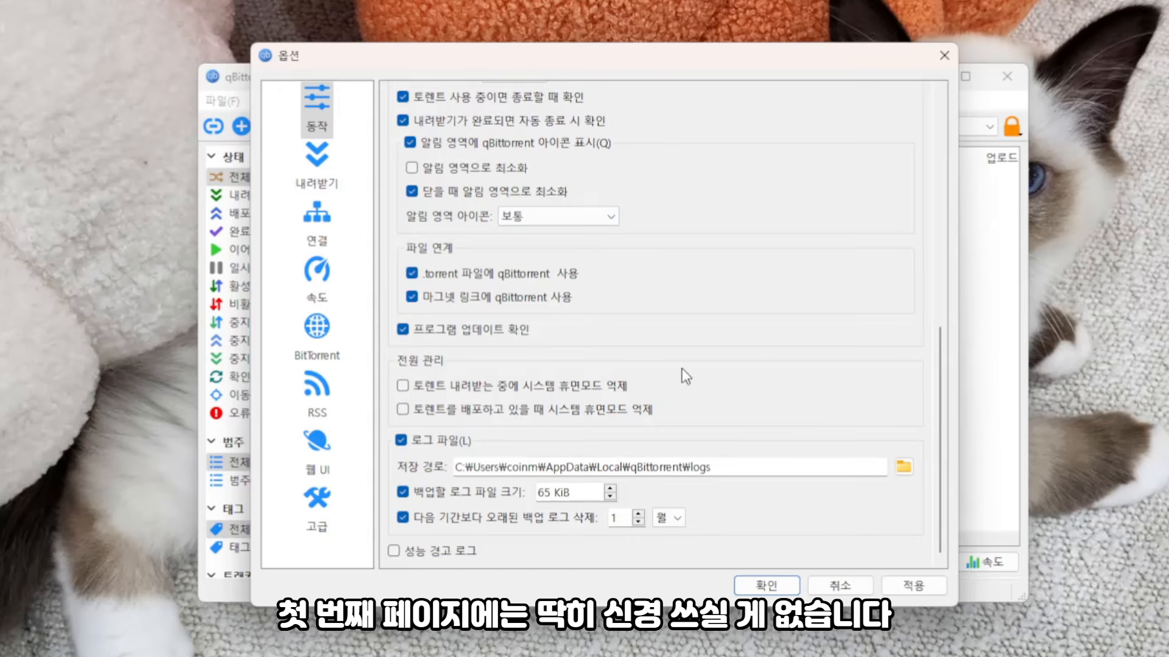
Set the default torrent management mode to 자동 in the download settings.
left_click(317, 169)
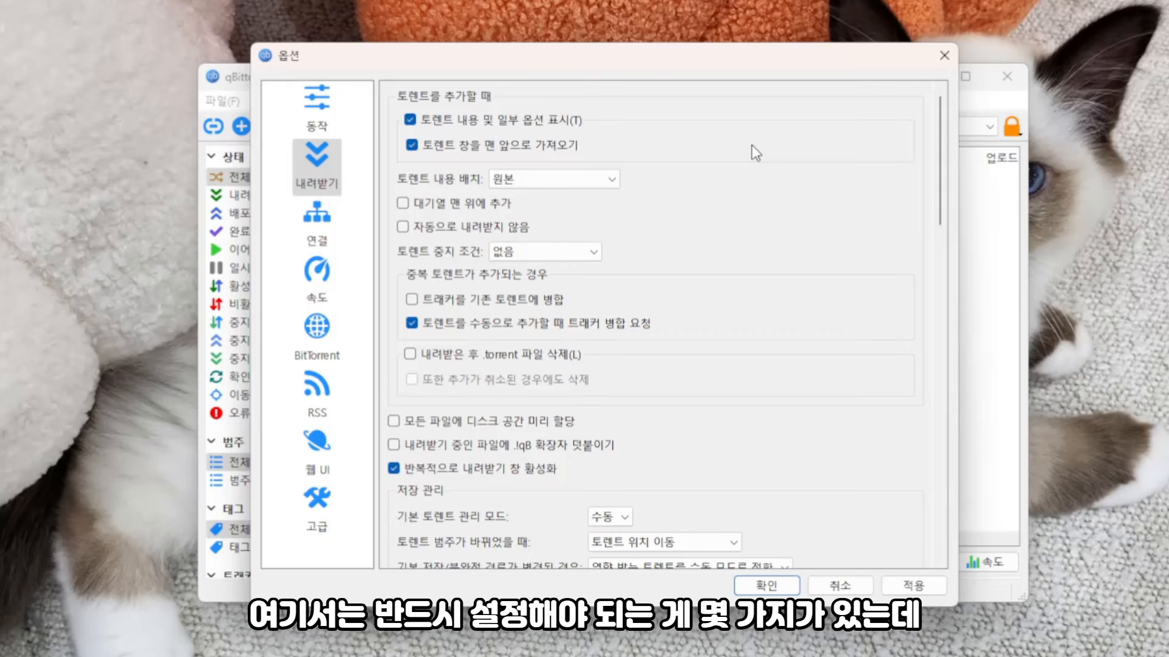
scroll(768, 171, "down", 8)
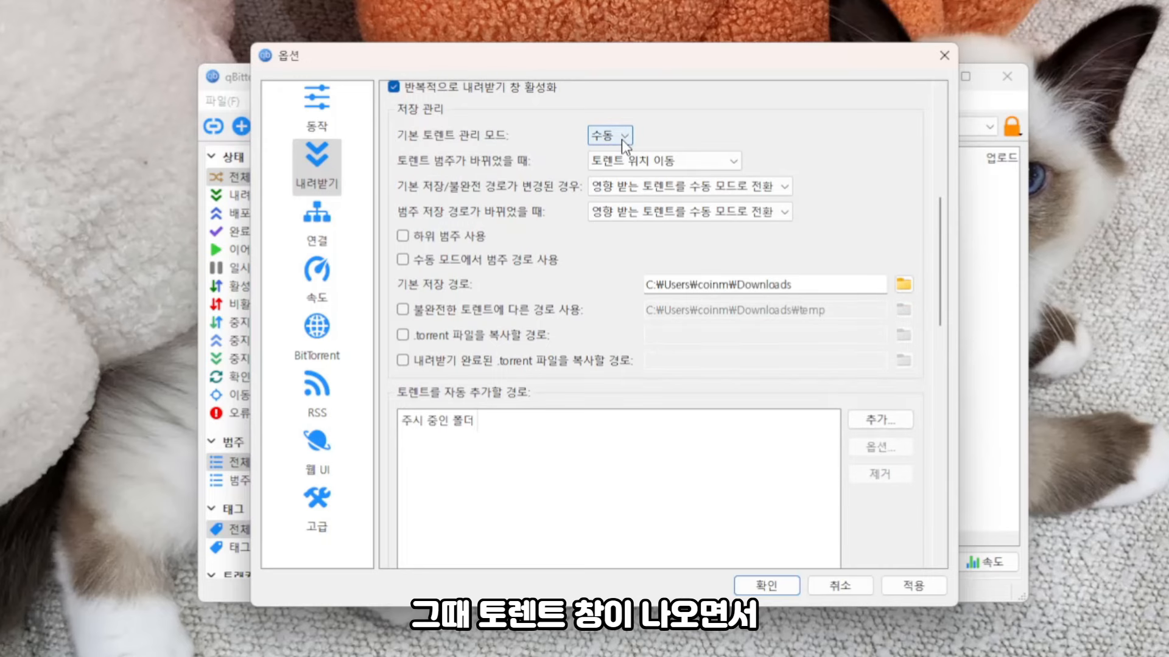
mouse_move(622, 140)
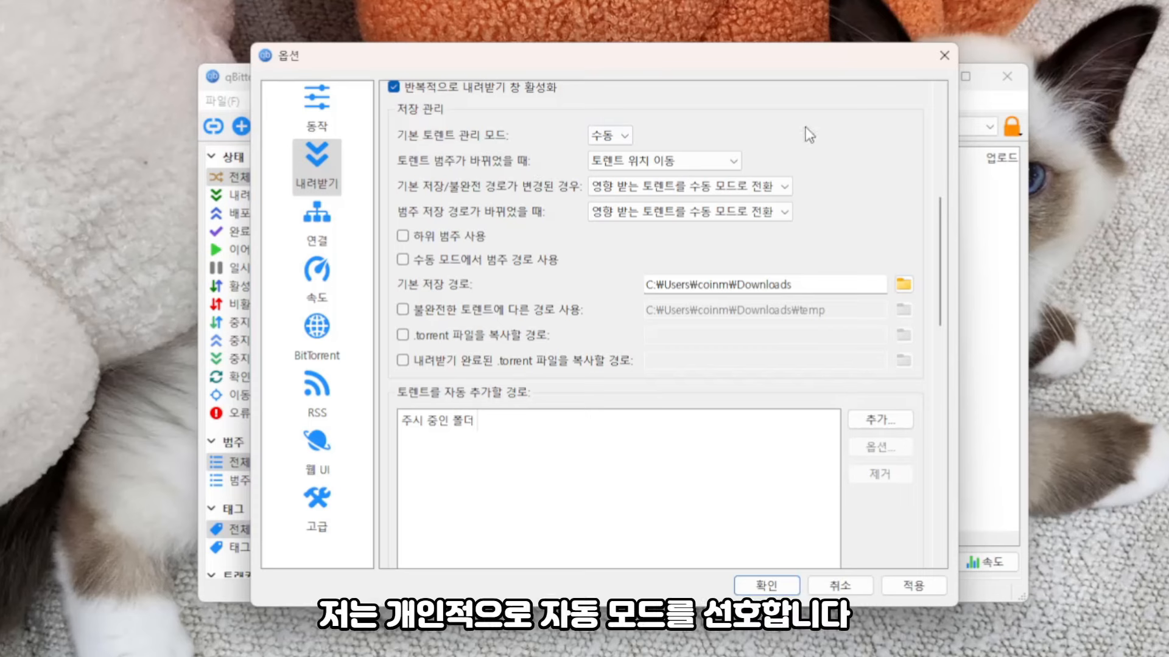
left_click(625, 136)
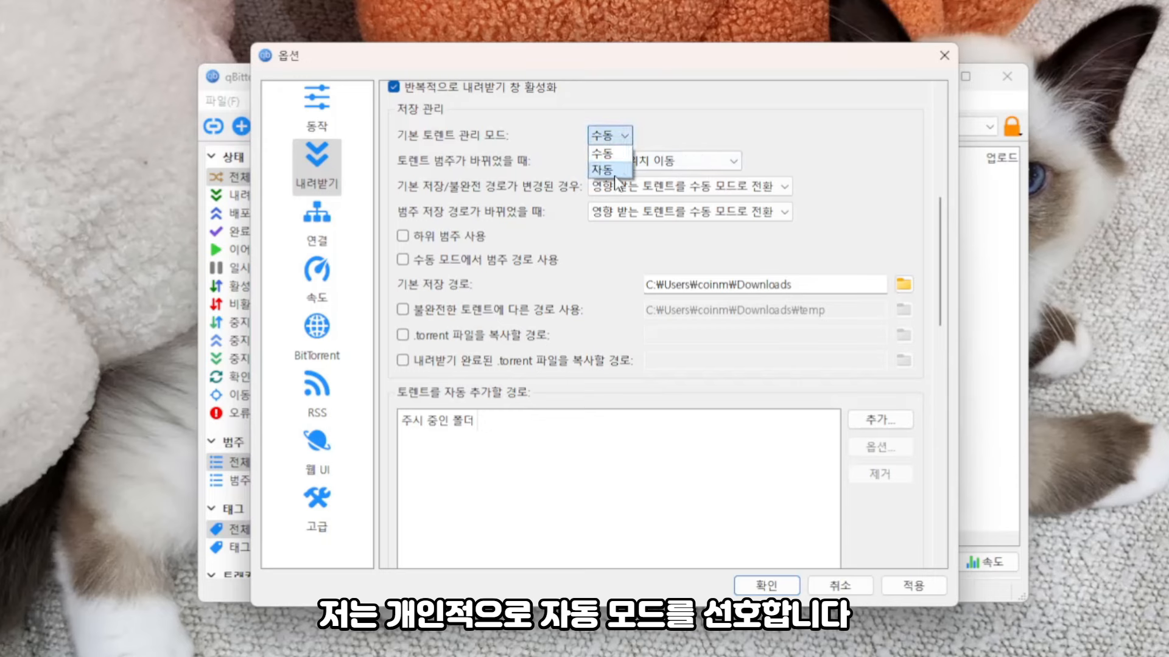
left_click(614, 173)
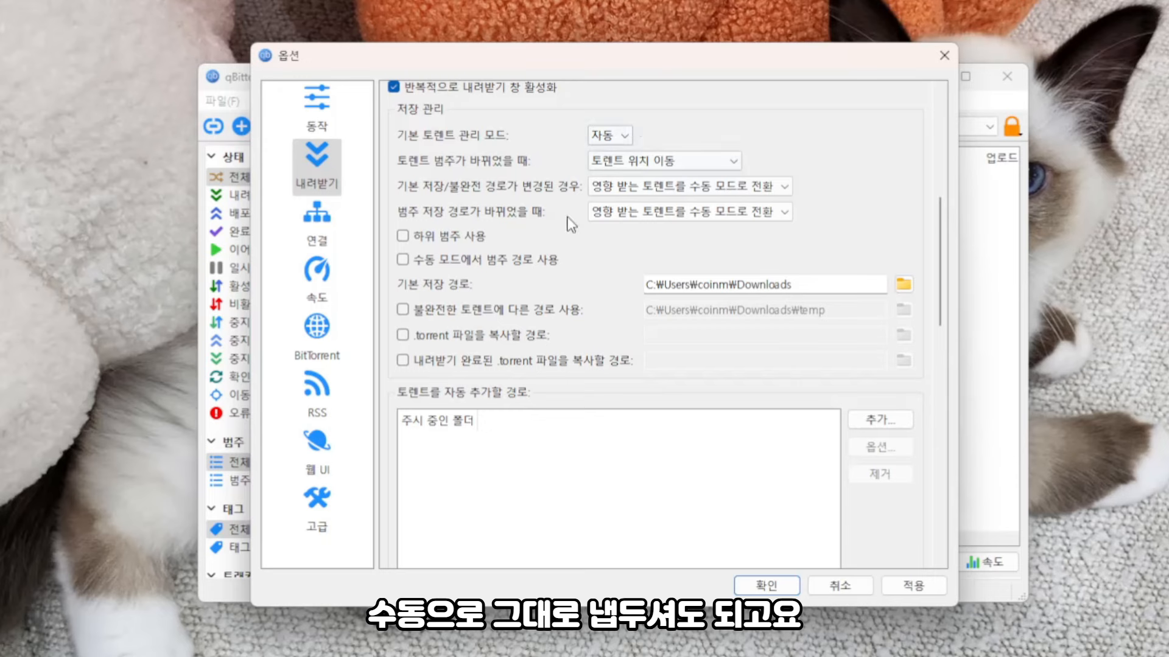
Change the default save path for downloads to the E: drive.
left_click(812, 286)
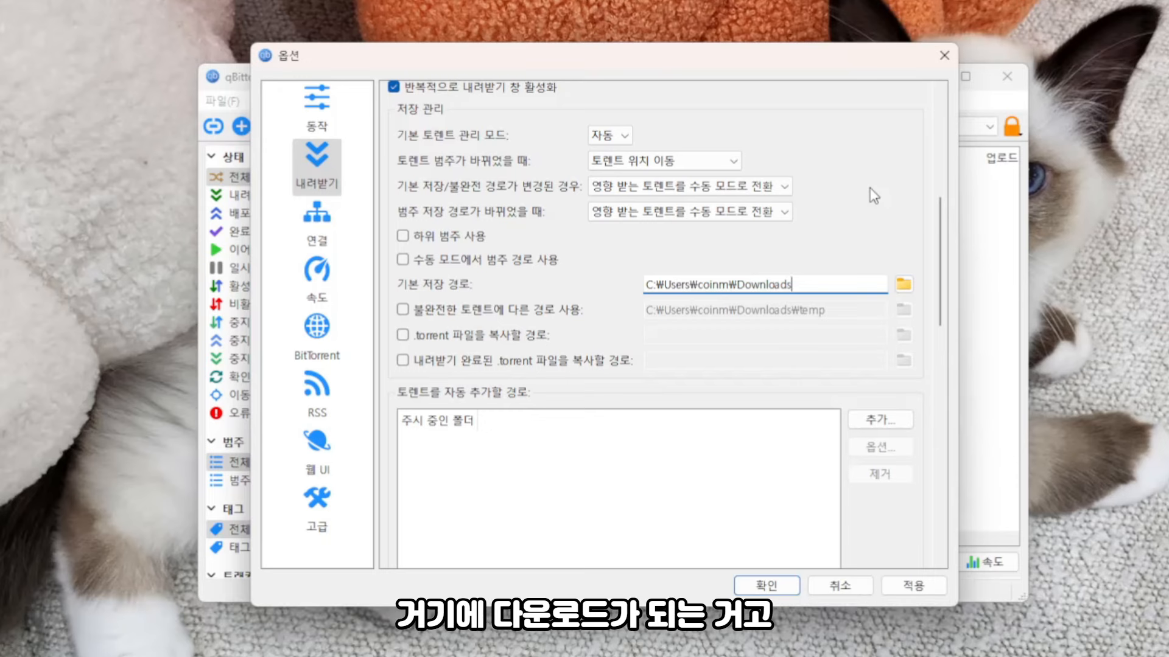
left_click(903, 285)
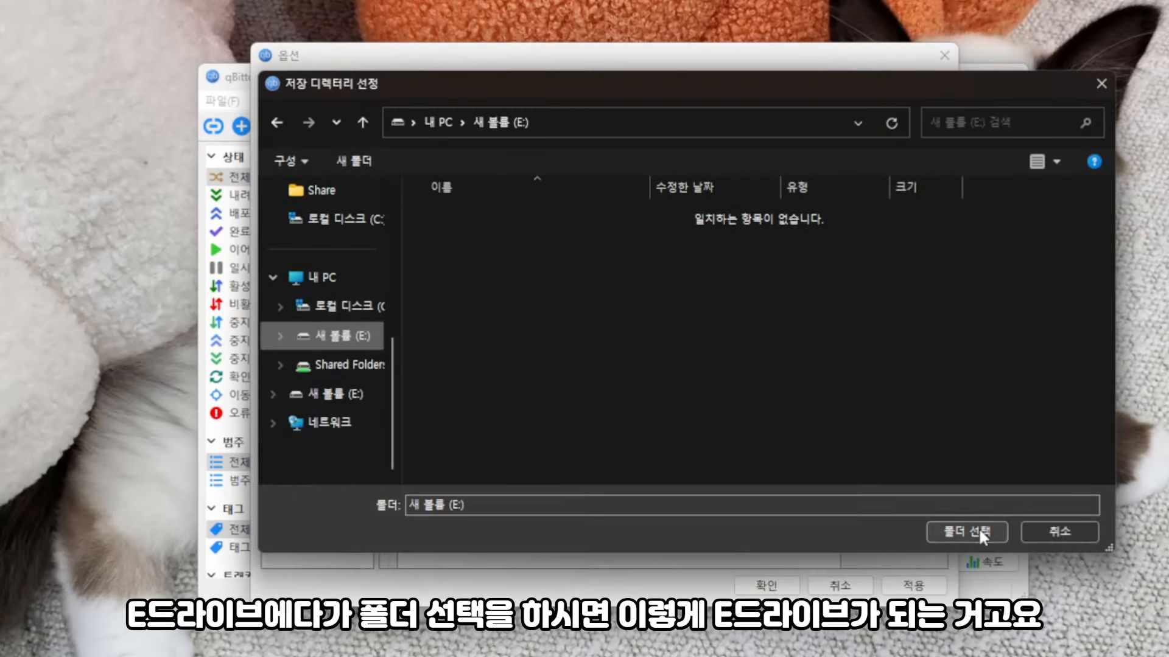
left_click(977, 527)
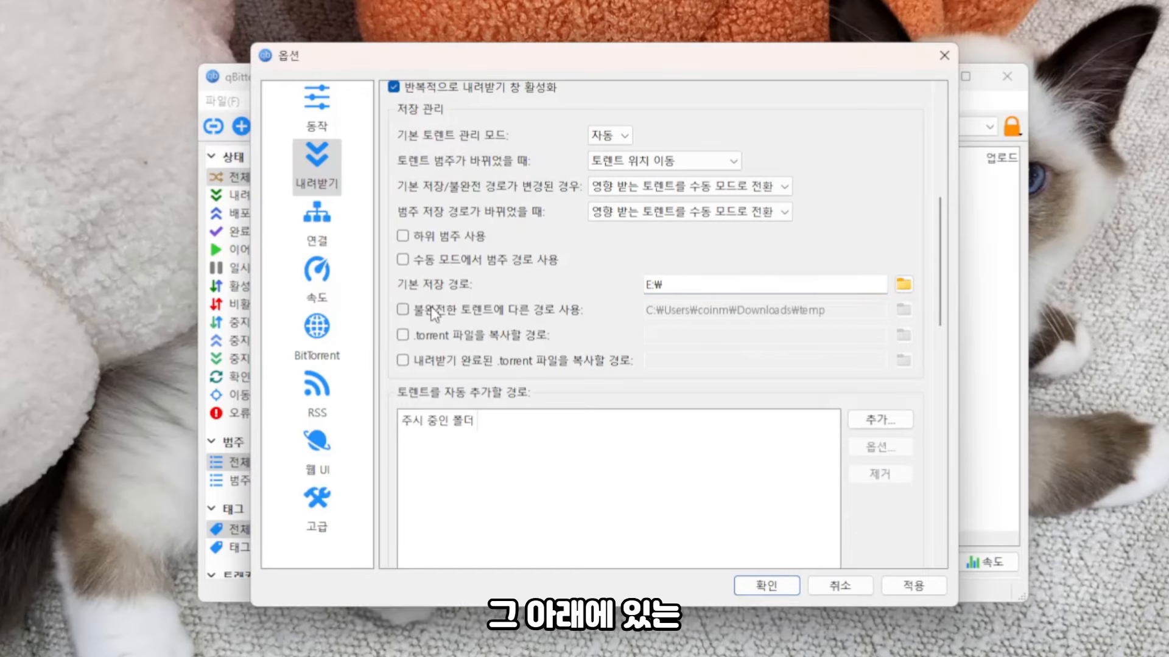
Enable the use of a separate path for incomplete torrents (불완전한 토렌트에 다른 경로 사용) in the download settings.
left_click(551, 315)
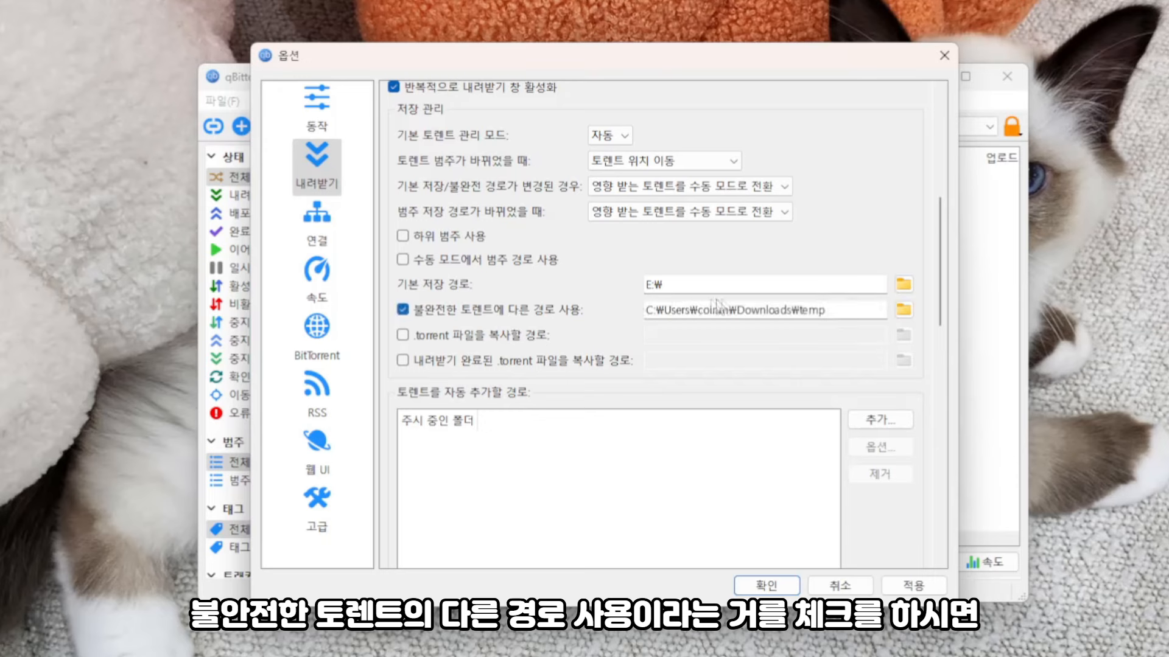
left_click(448, 314)
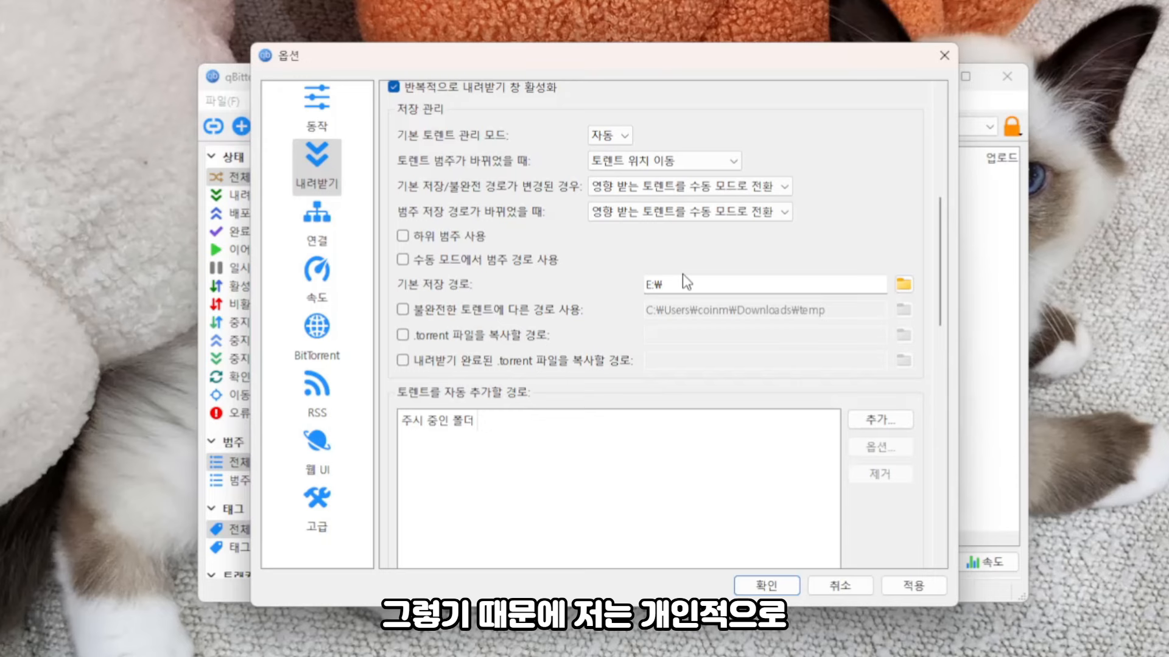
left_click(499, 316)
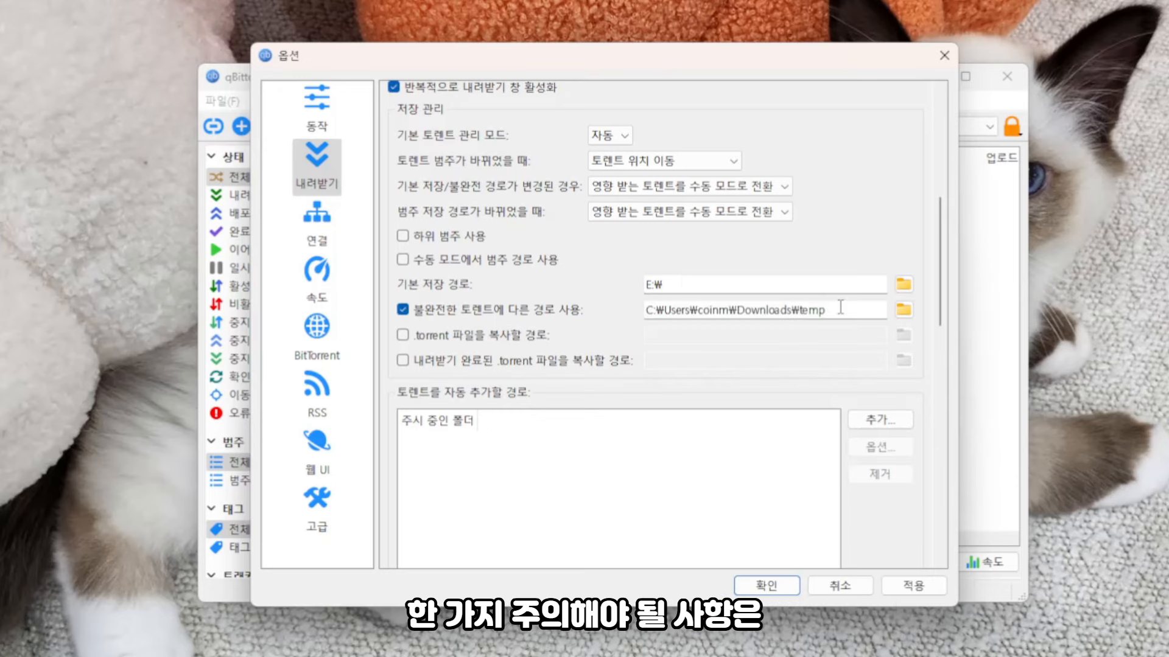
Set the path for incomplete torrents to the temp folder on the E: drive.
left_click_drag(681, 293, 627, 295)
triple_click(726, 315)
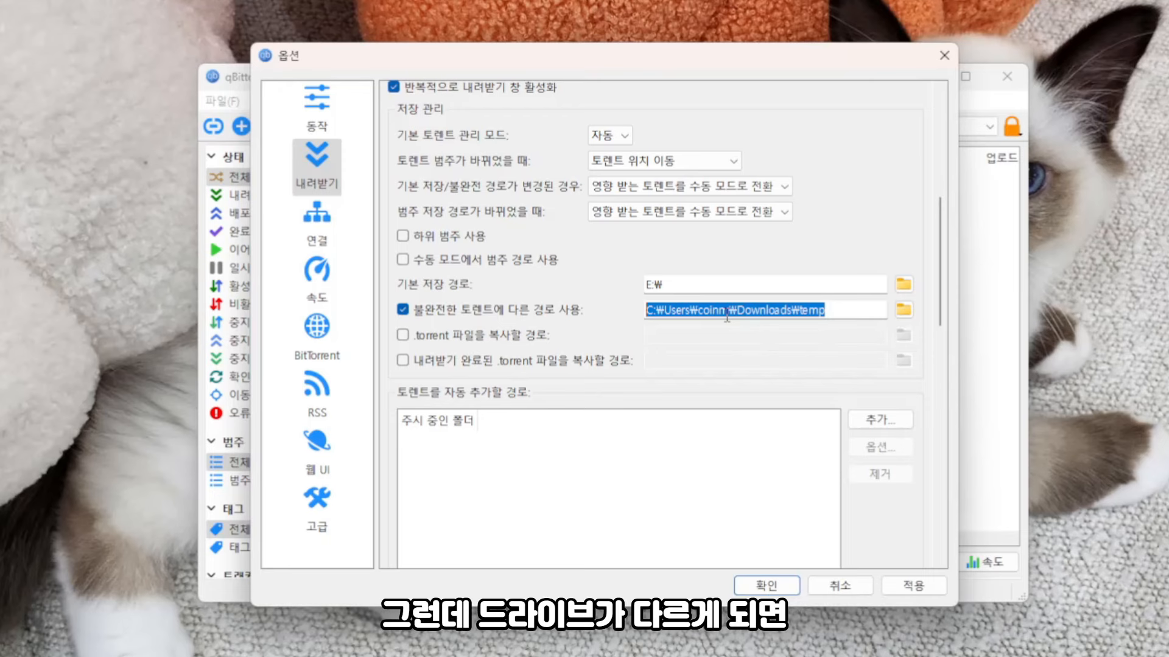
left_click_drag(849, 310, 630, 310)
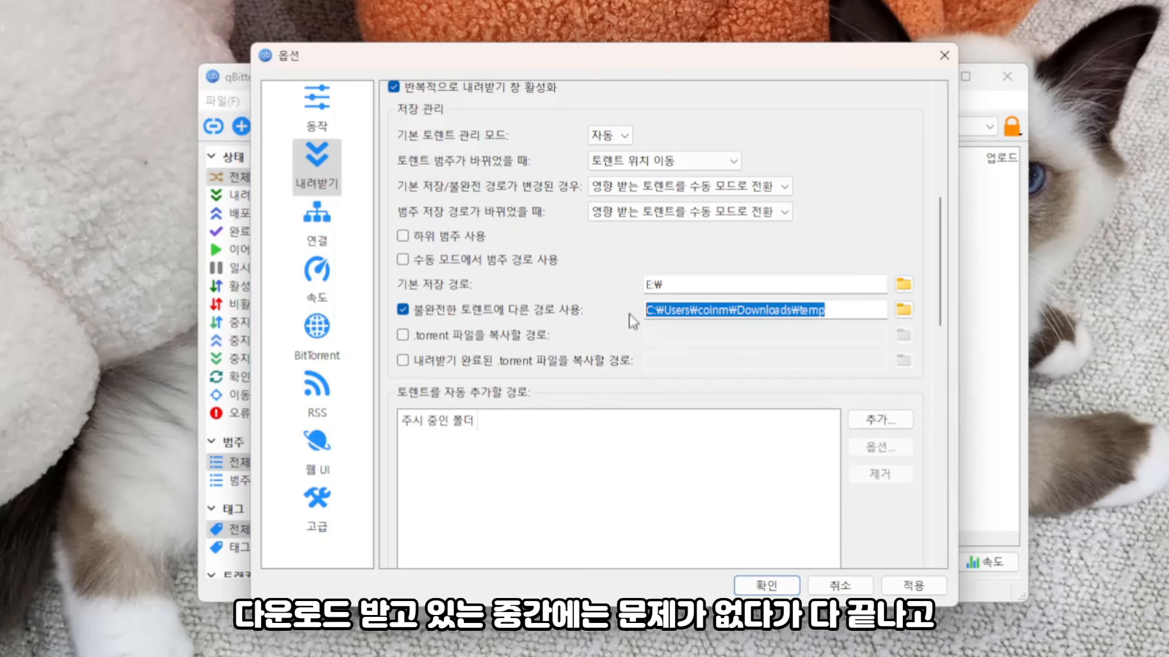
left_click(695, 278)
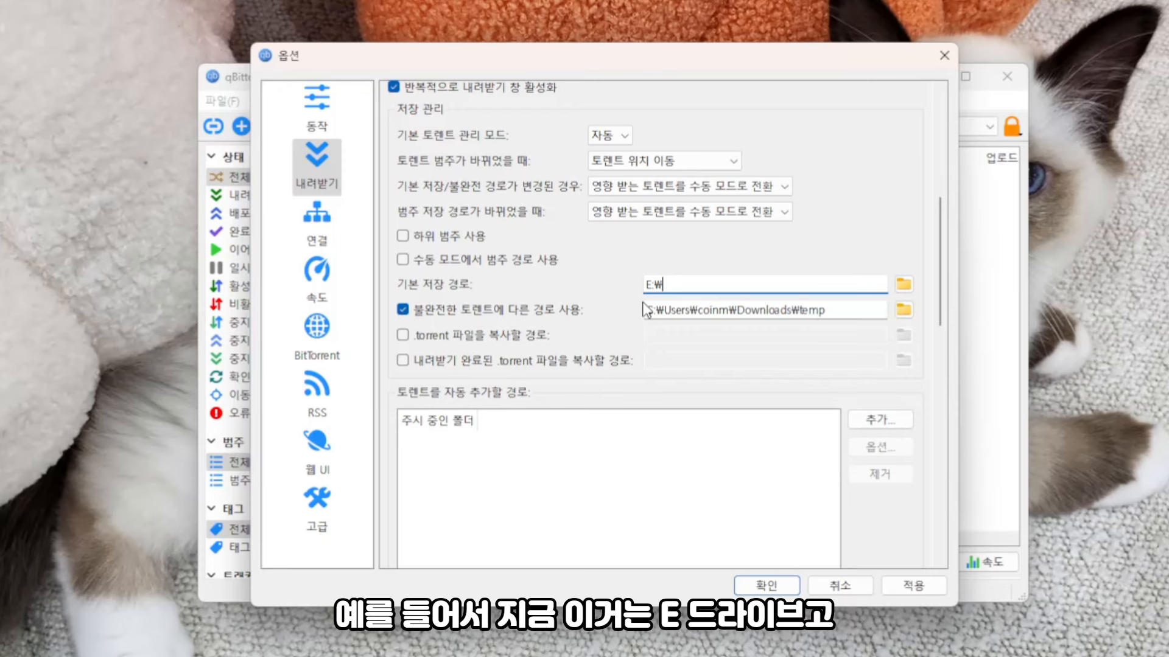
left_click_drag(690, 286, 617, 284)
left_click_drag(855, 308, 445, 296)
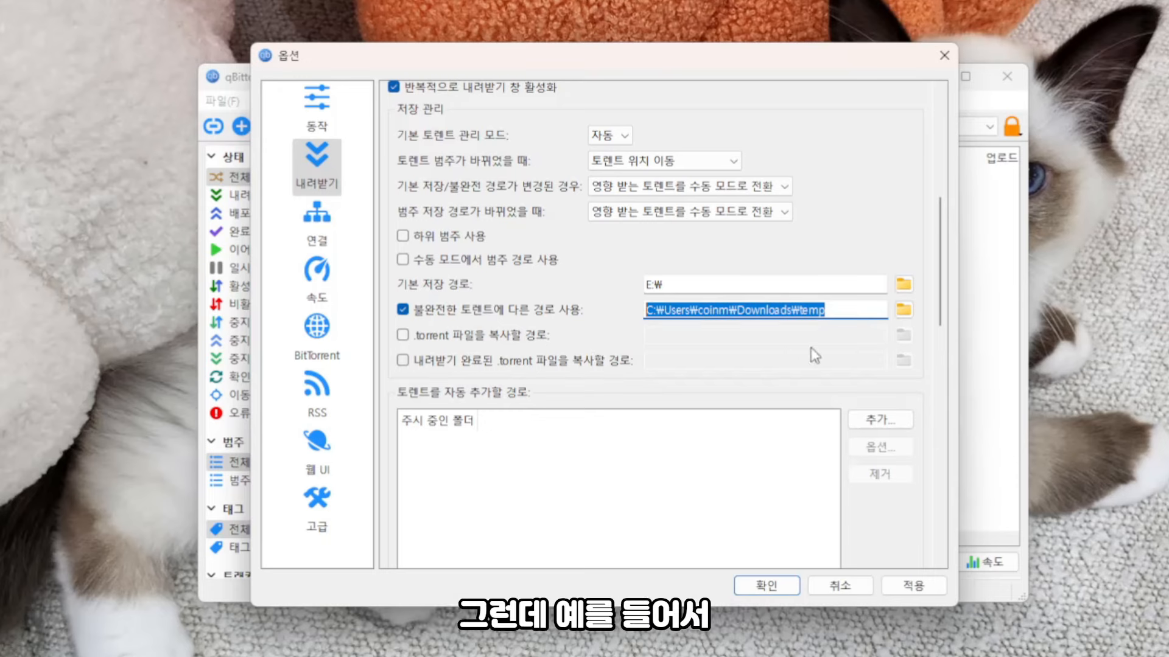
left_click(900, 316)
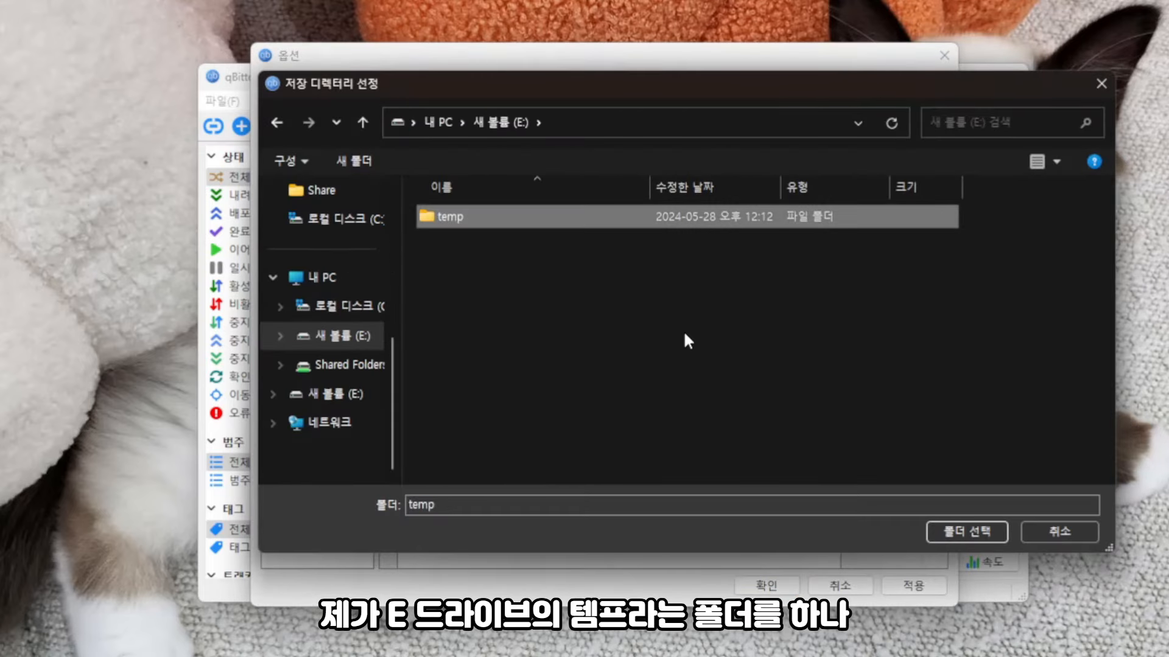
double_click(451, 218)
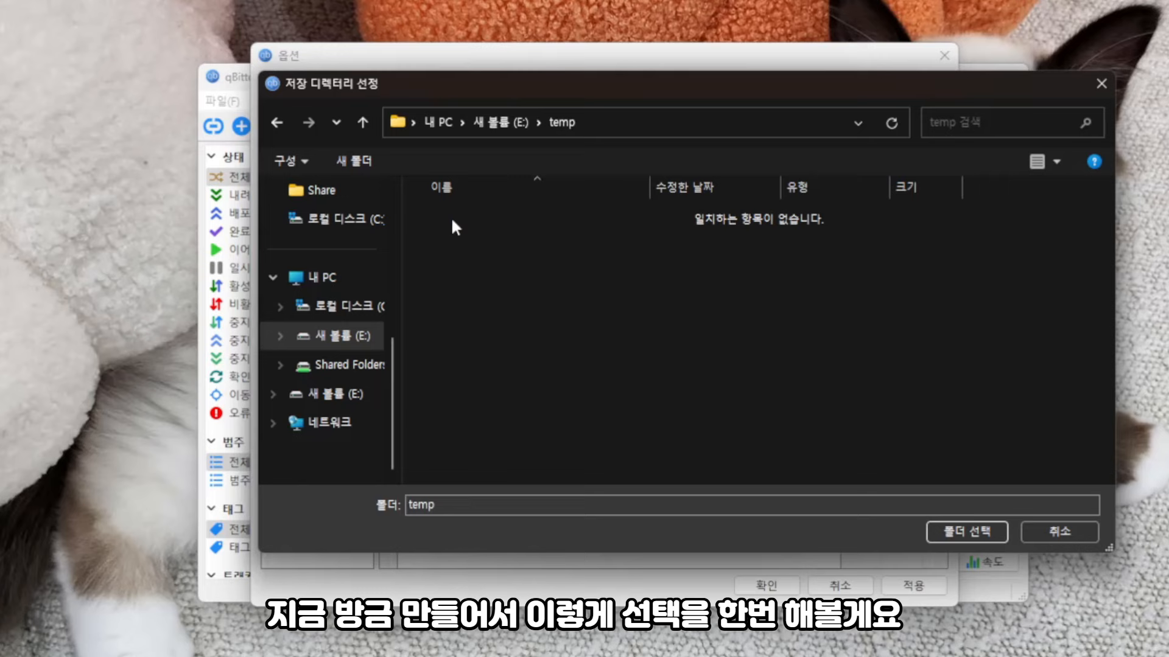
left_click(966, 531)
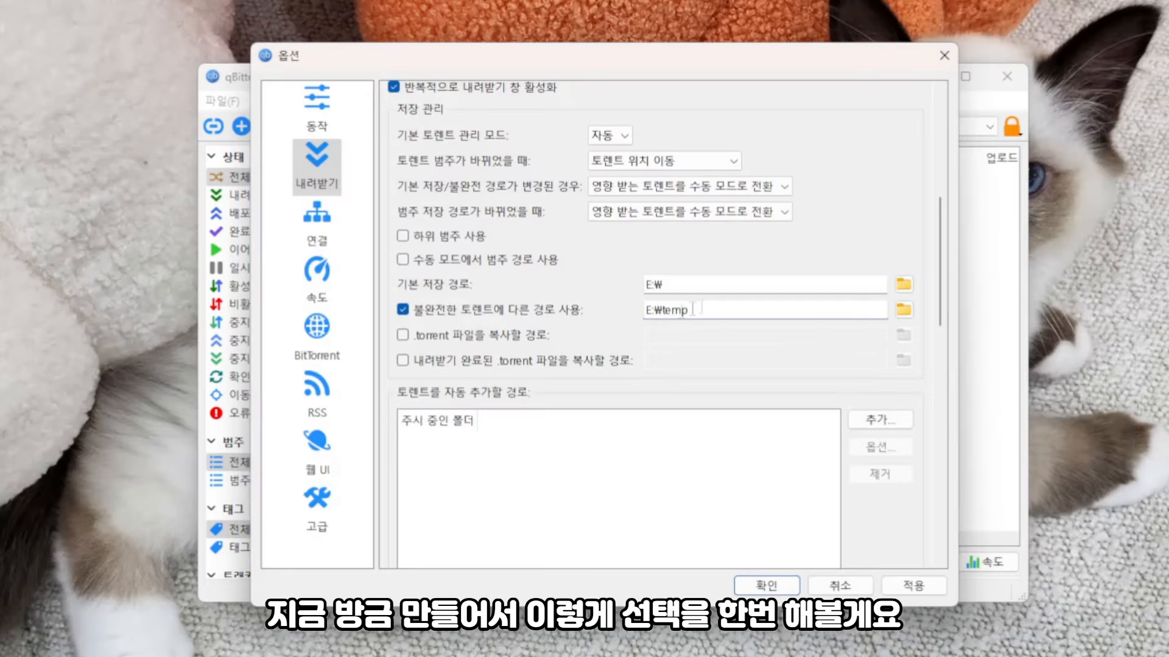
Compare the drive of the default save path with the drive of the incomplete torrent path.
left_click_drag(646, 310, 764, 317)
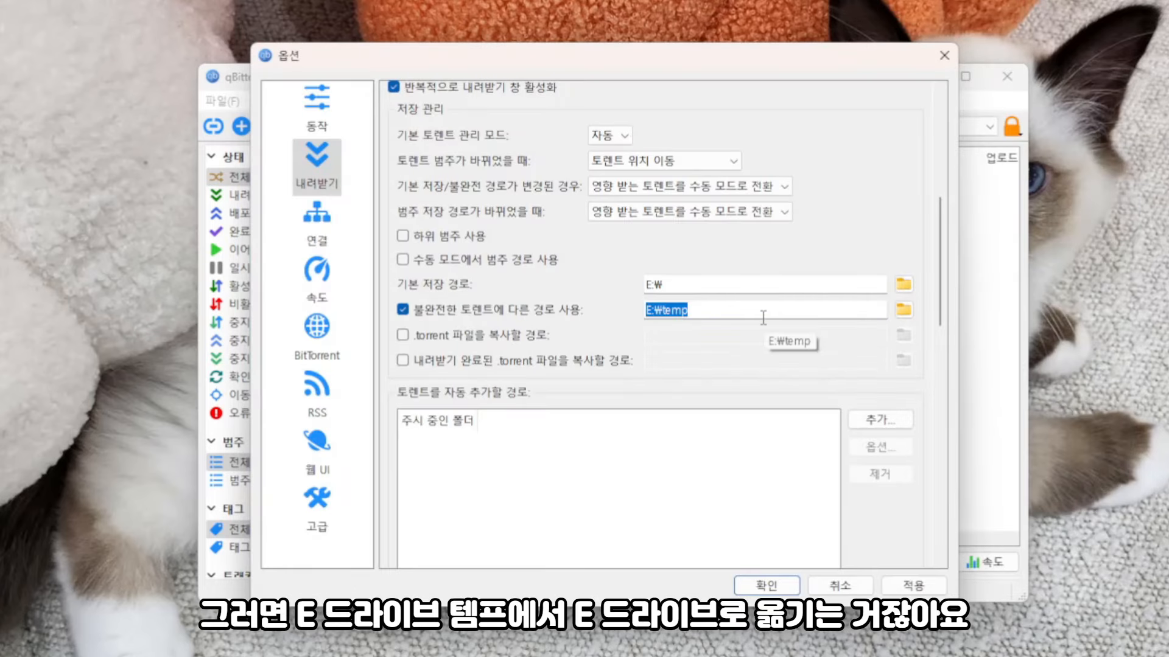
left_click(686, 284)
left_click_drag(679, 291, 636, 295)
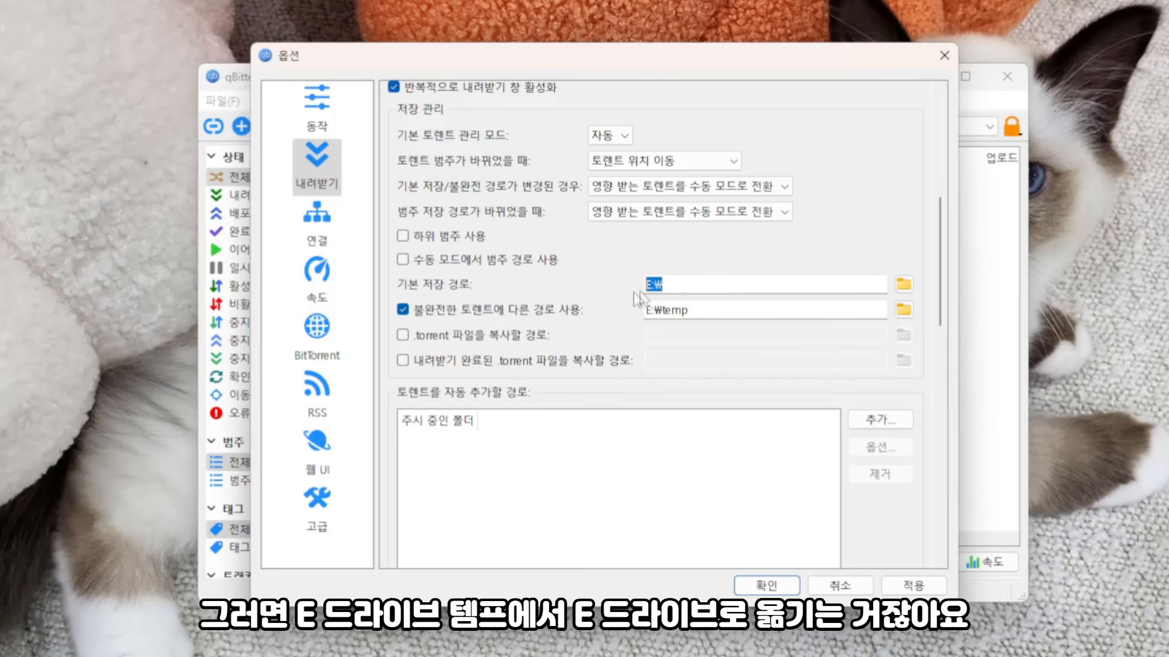
left_click(836, 281)
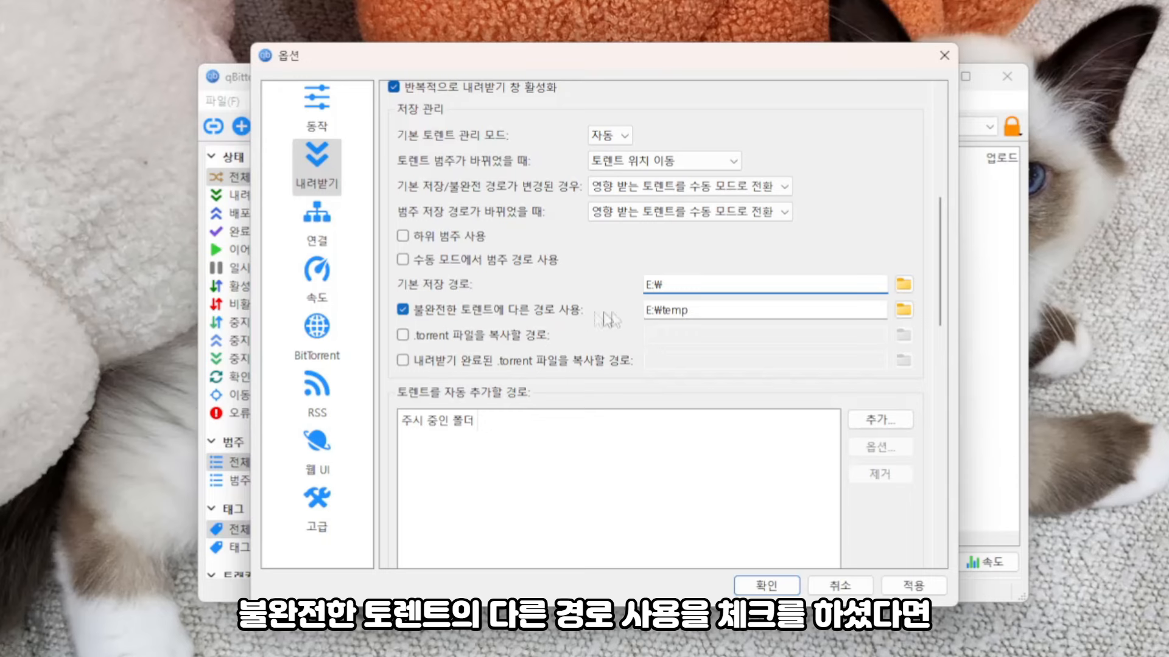
left_click_drag(663, 311, 636, 286)
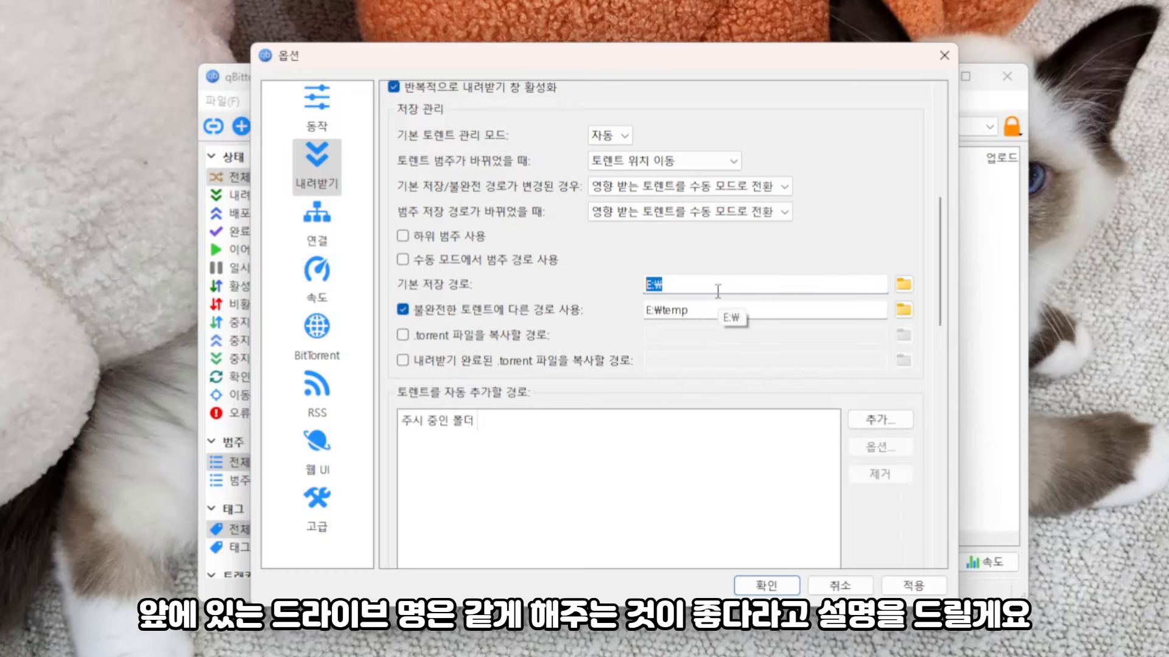
scroll(684, 319, "down", 1)
scroll(681, 314, "up", 1)
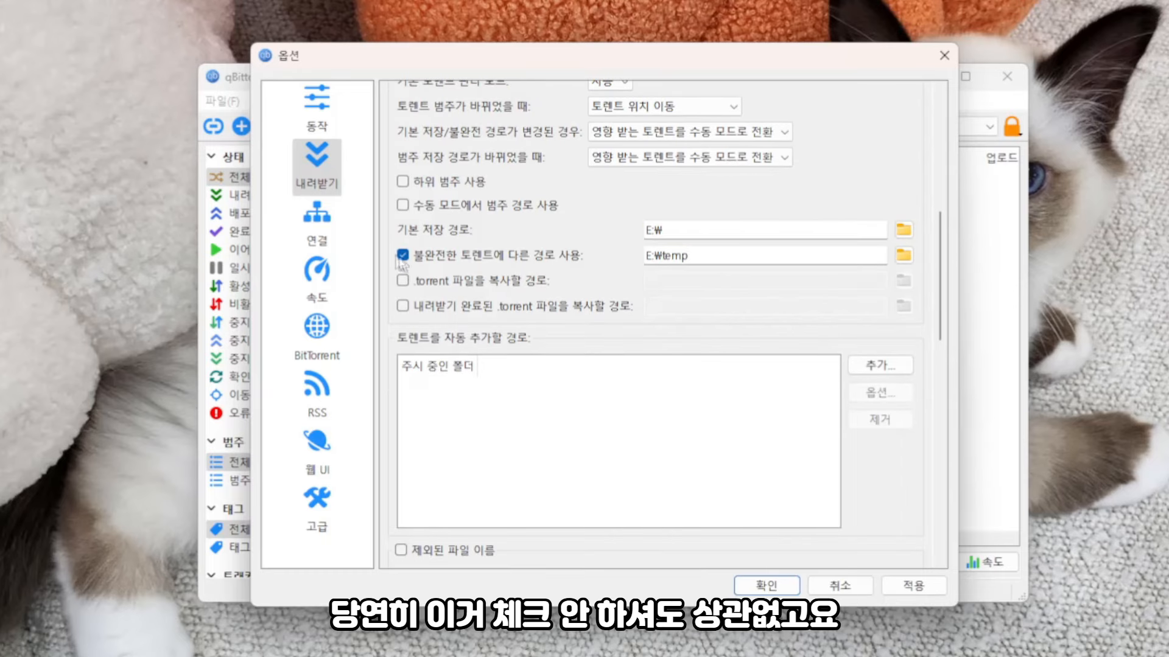
scroll(404, 267, "up", 1)
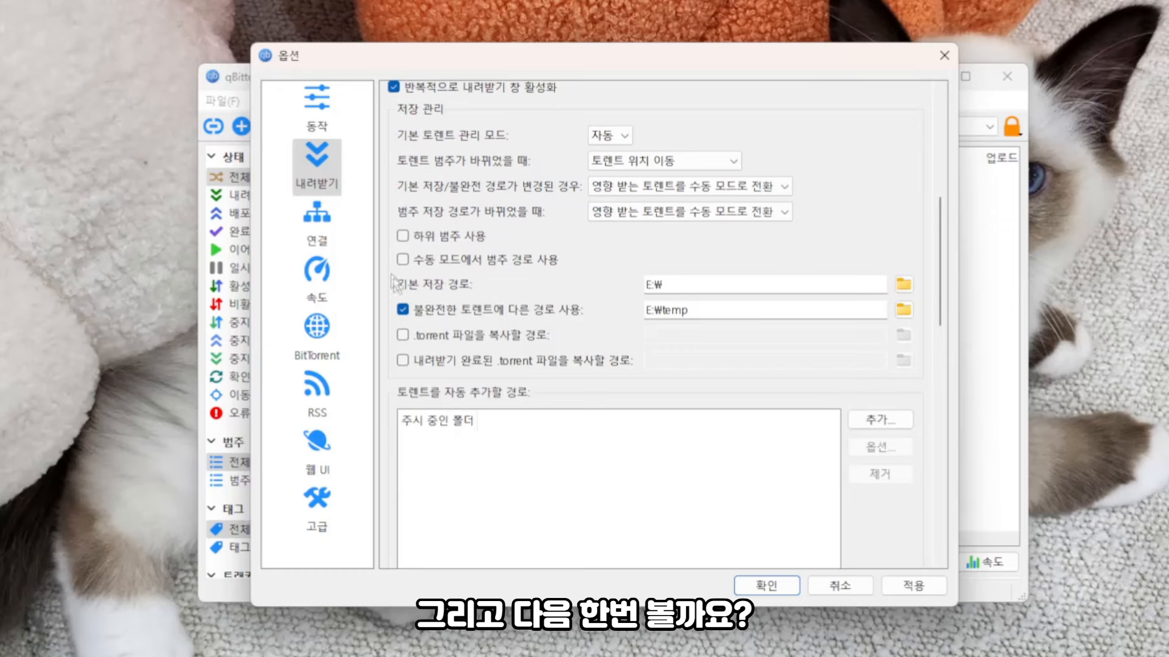
Set the global maximum number of connections (전역 최대 연결) to 1500 in the connection settings.
left_click(317, 220)
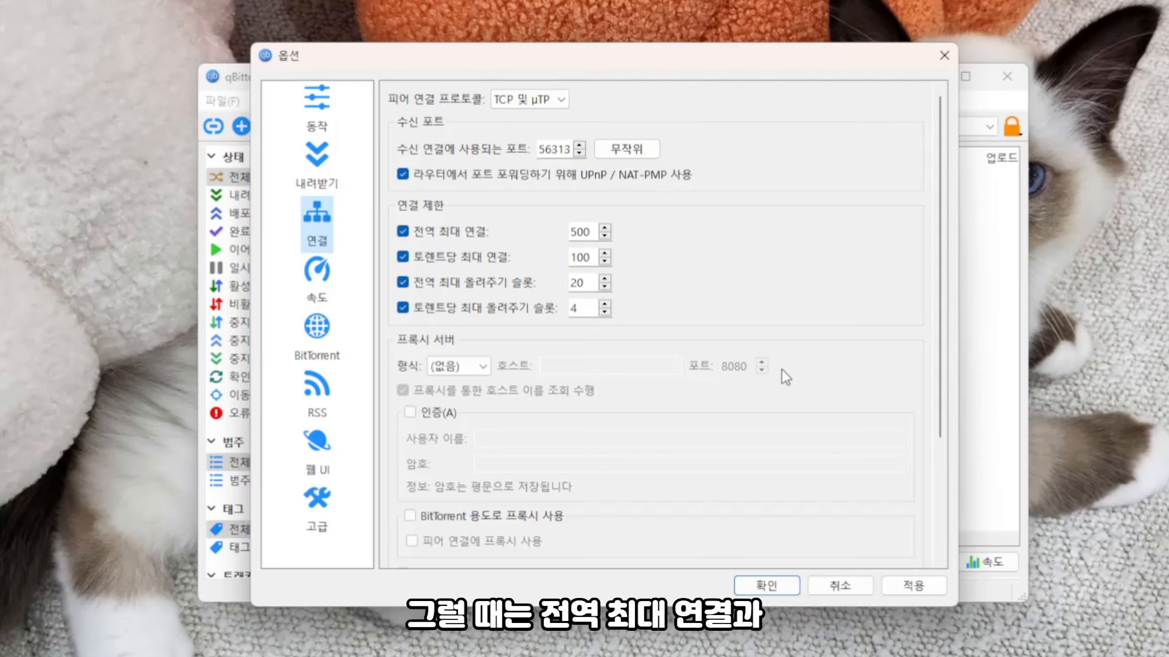
left_click(583, 231)
left_click(589, 257)
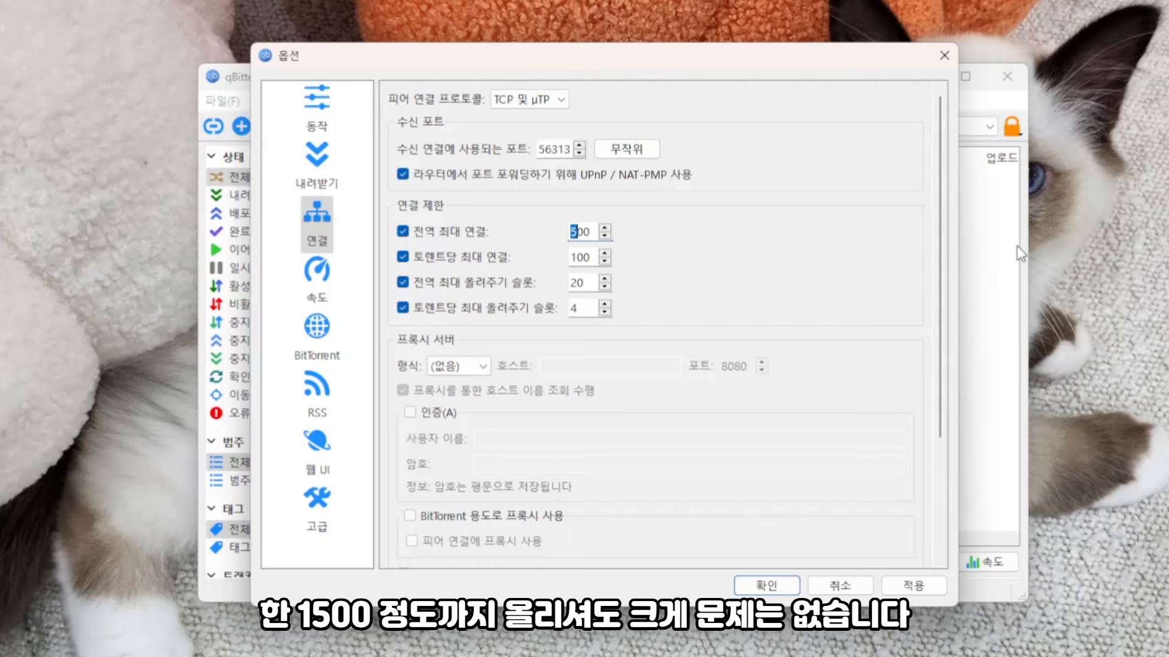
type("1")
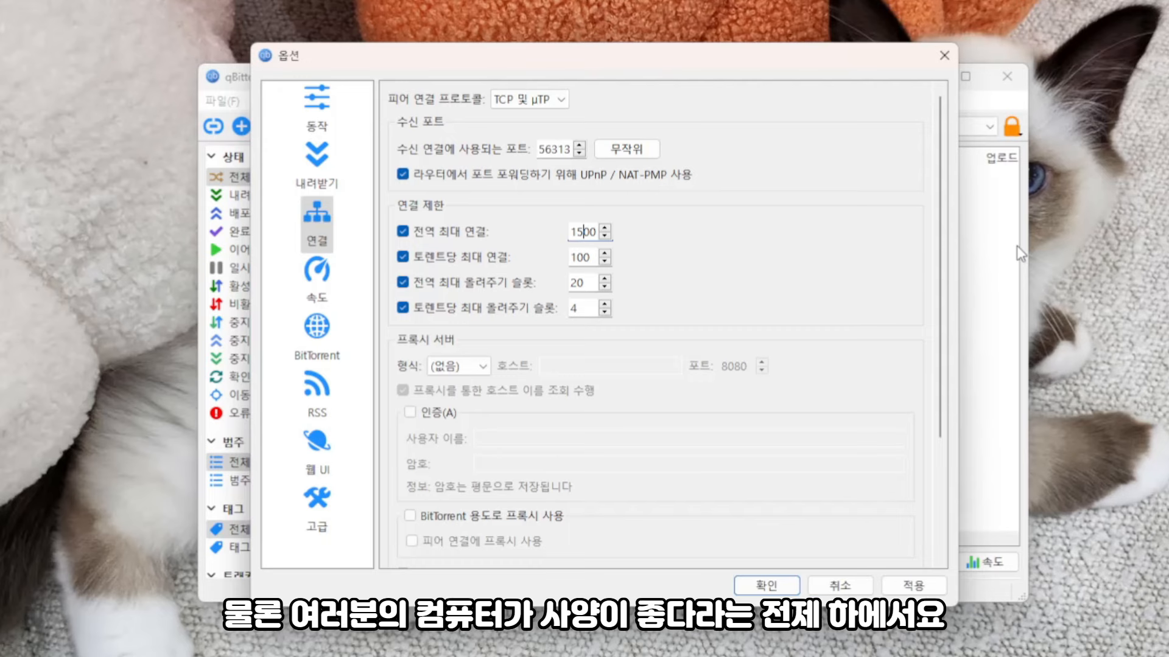
Set the maximum number of connections per torrent (토렌트당 최대 연결) to 200.
left_click(572, 258)
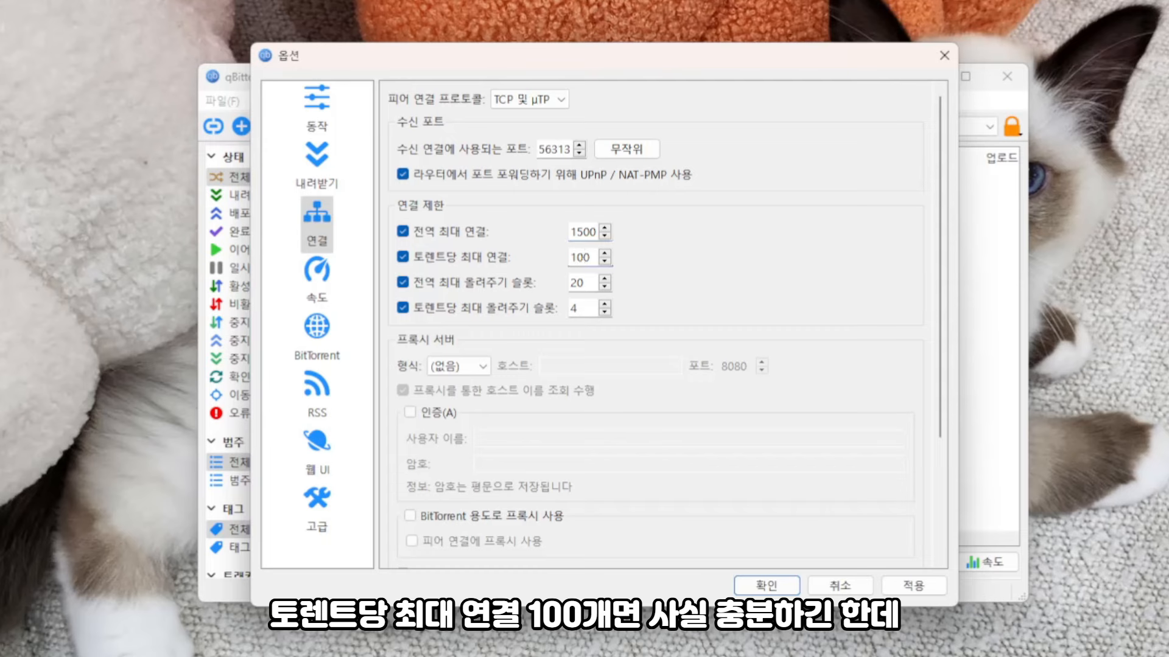
key("Delete")
type("2")
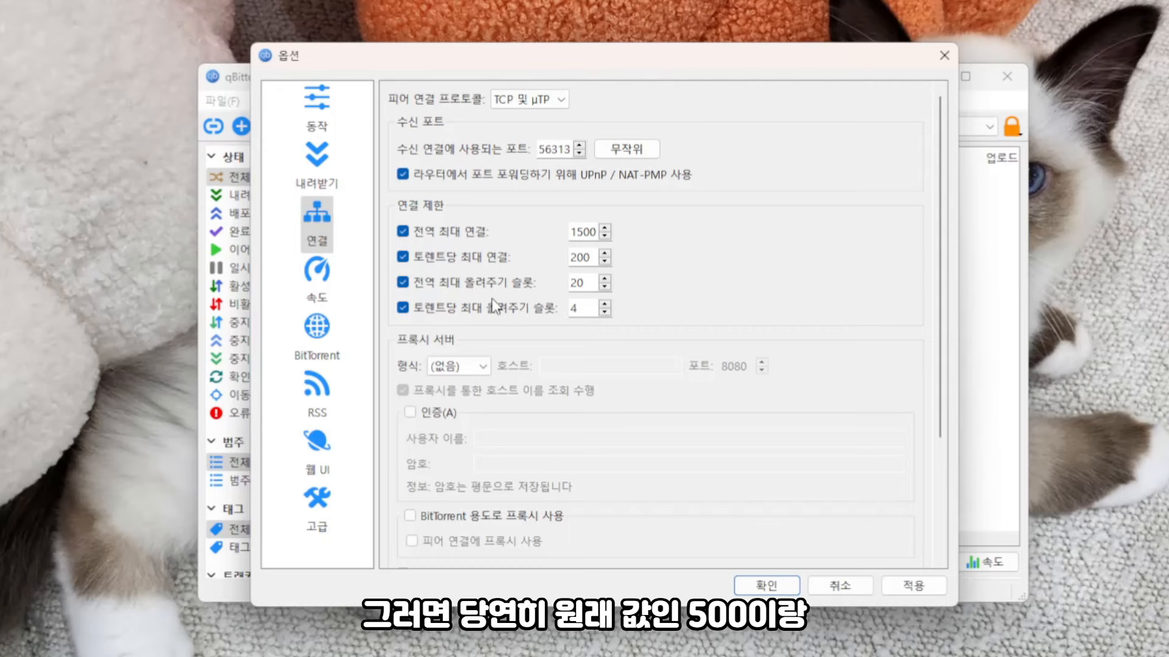
left_click_drag(575, 232, 545, 233)
left_click(694, 286)
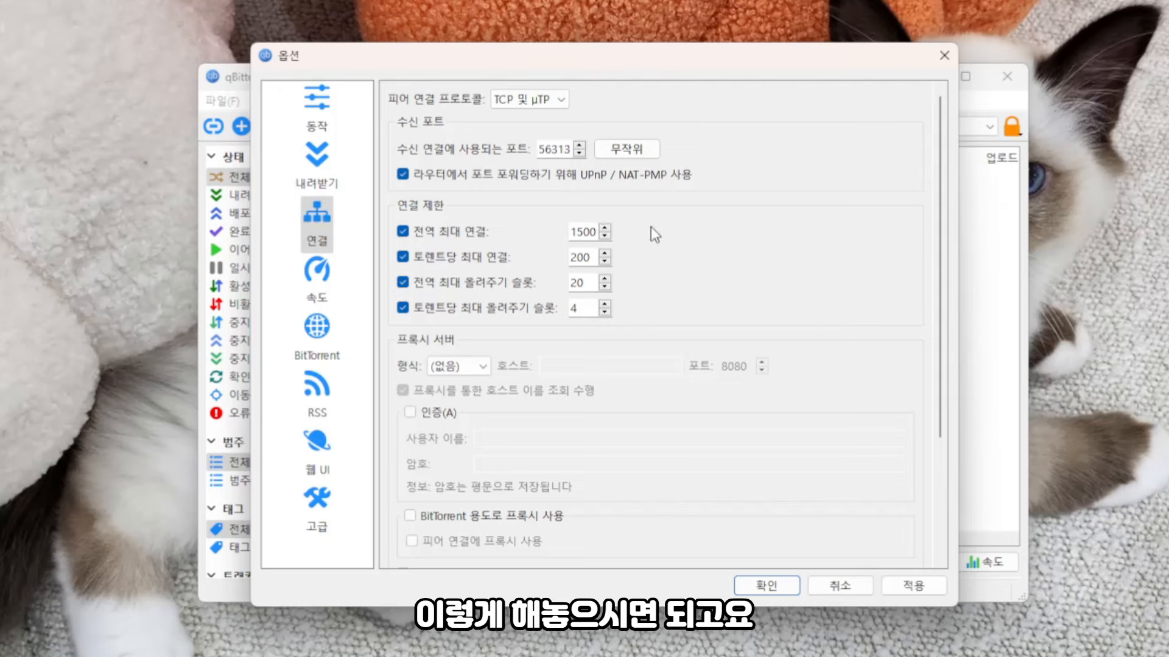
Look over the remaining connection settings and examine the global upload limit in the speed settings.
scroll(651, 256, "down", 3)
scroll(675, 290, "up", 3)
left_click(314, 281)
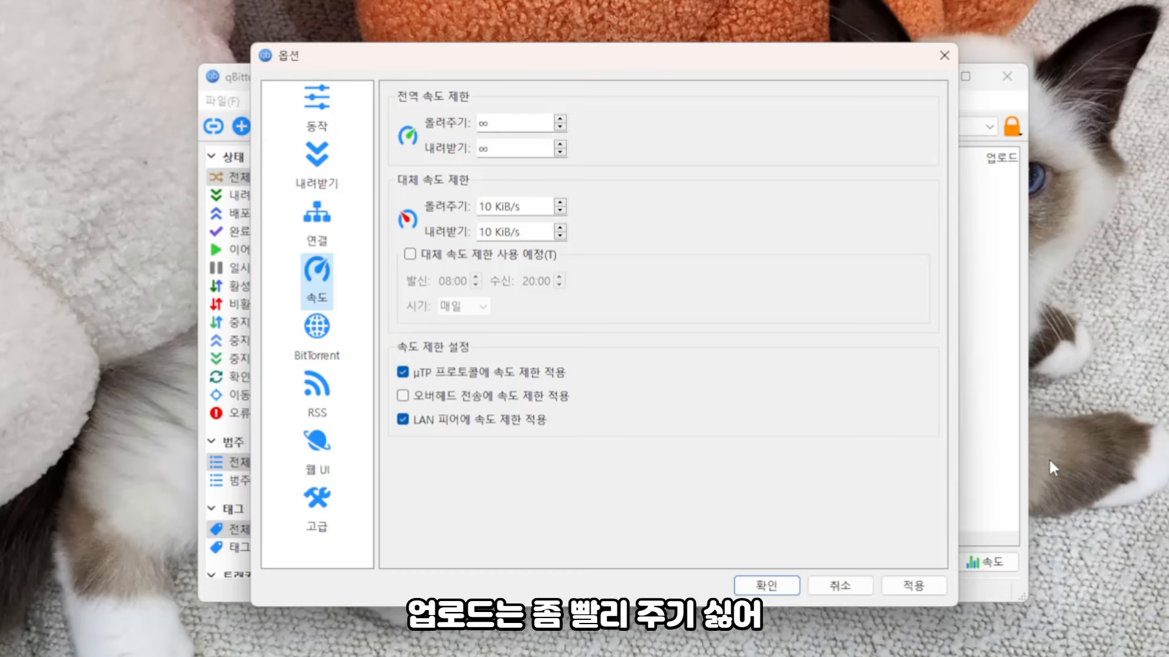
left_click_drag(501, 123, 409, 118)
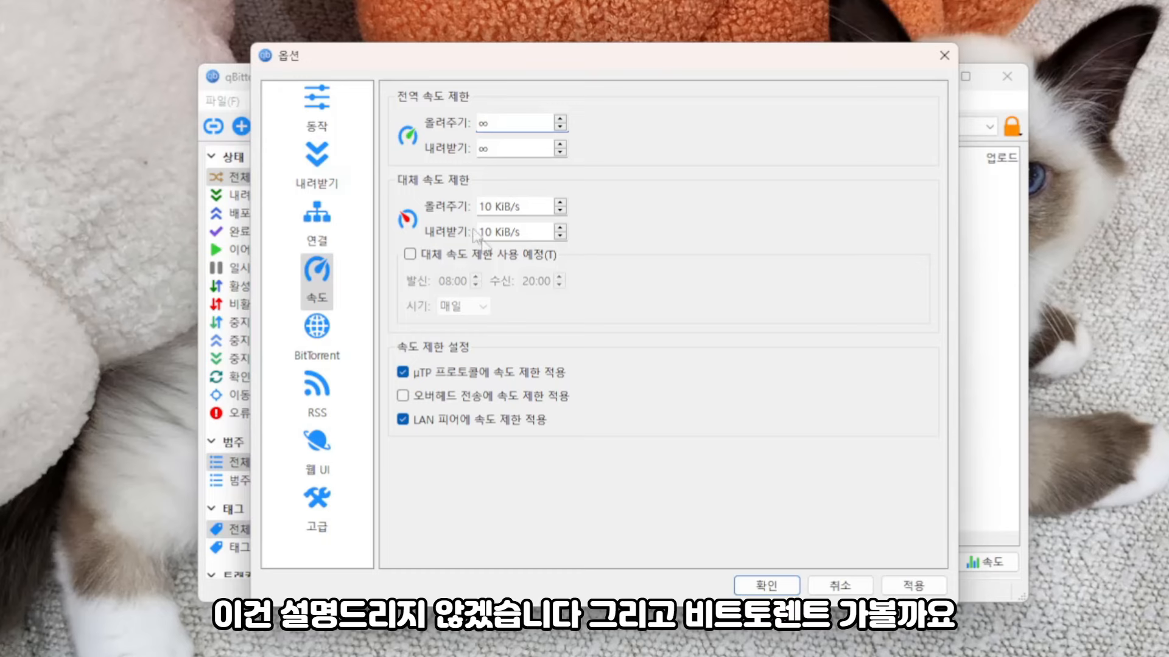
Enable the seeding ratio limit (비율에 도달했을 때) in the BitTorrent settings and set it to 0.00.
left_click(319, 336)
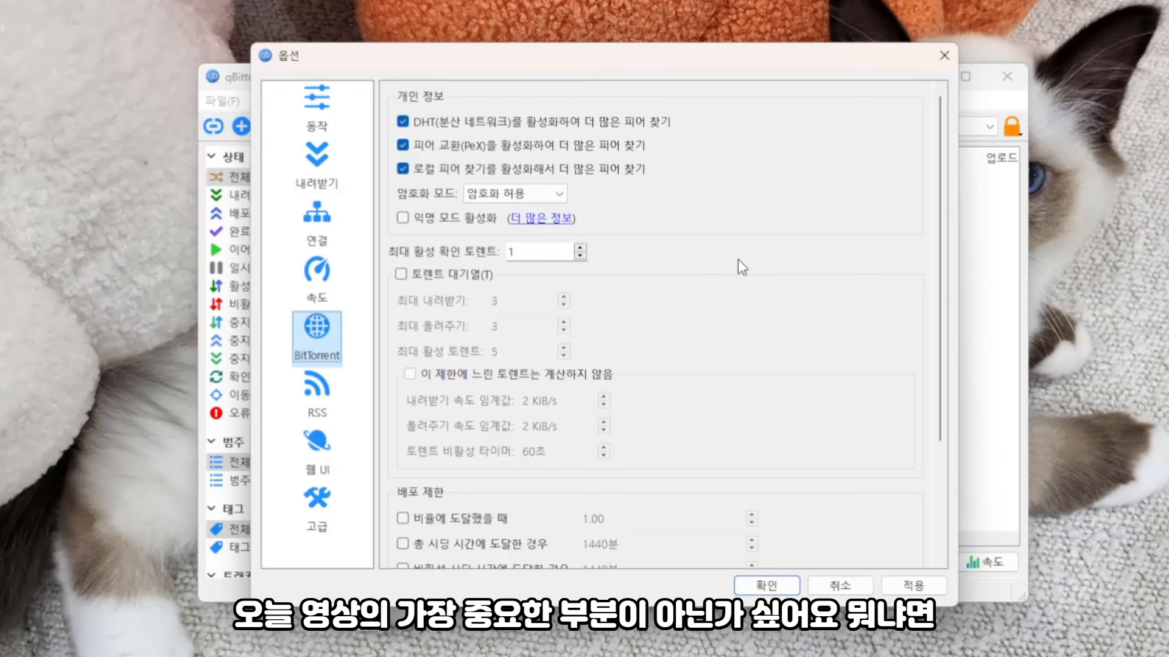
scroll(738, 259, "down", 3)
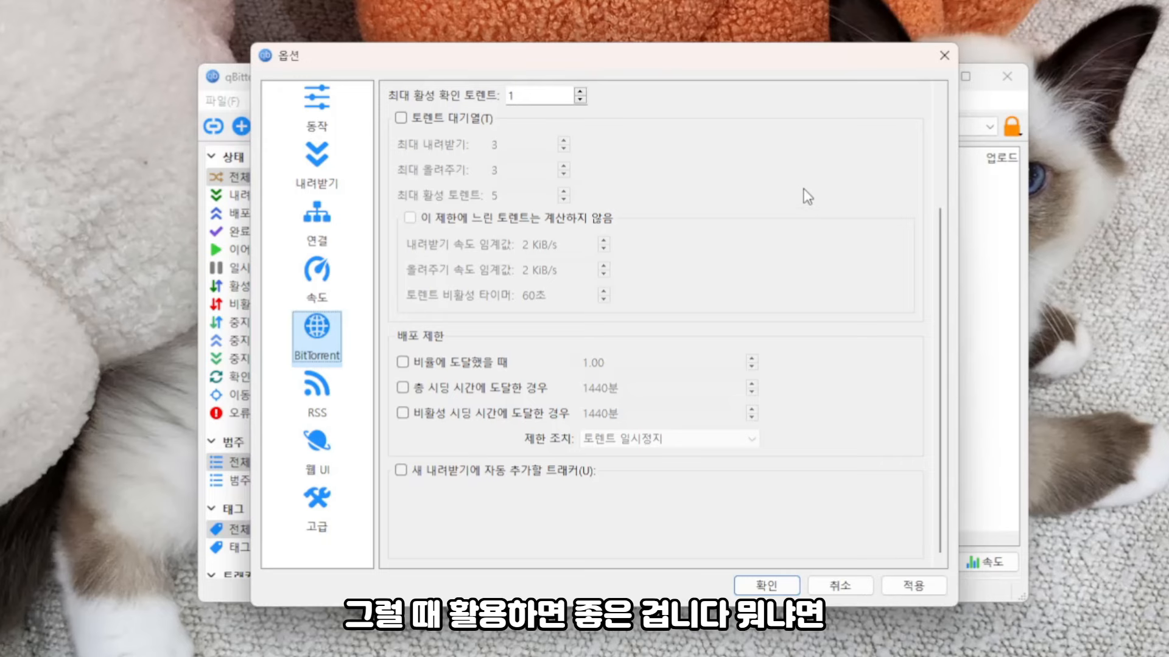
left_click(447, 362)
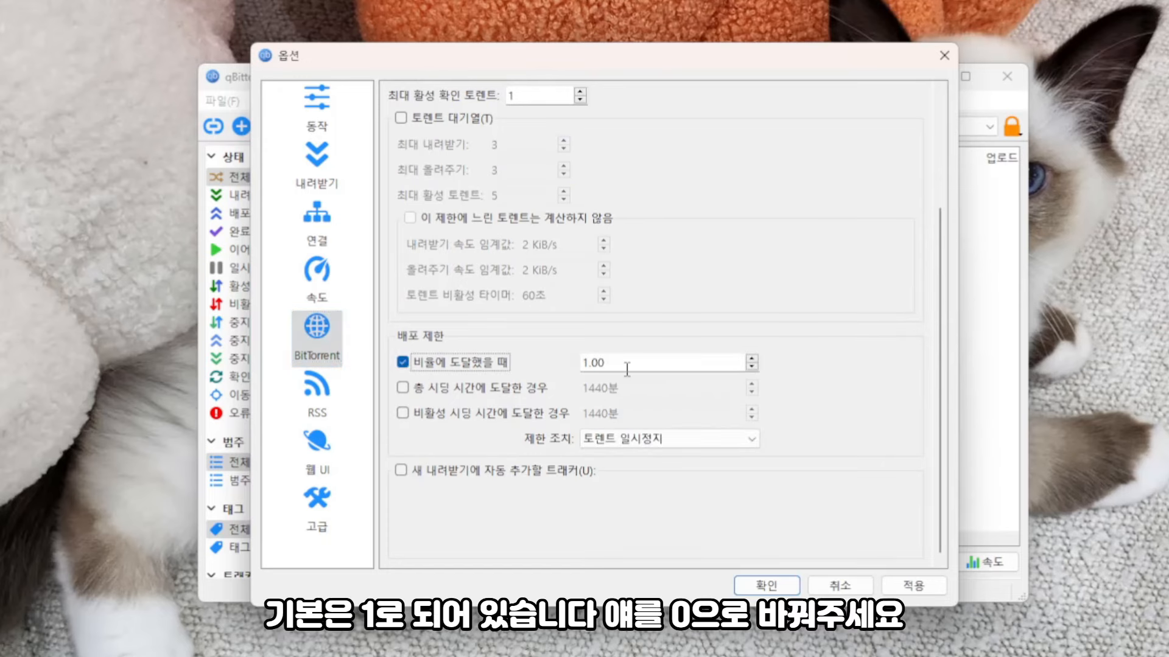
left_click_drag(626, 361, 583, 363)
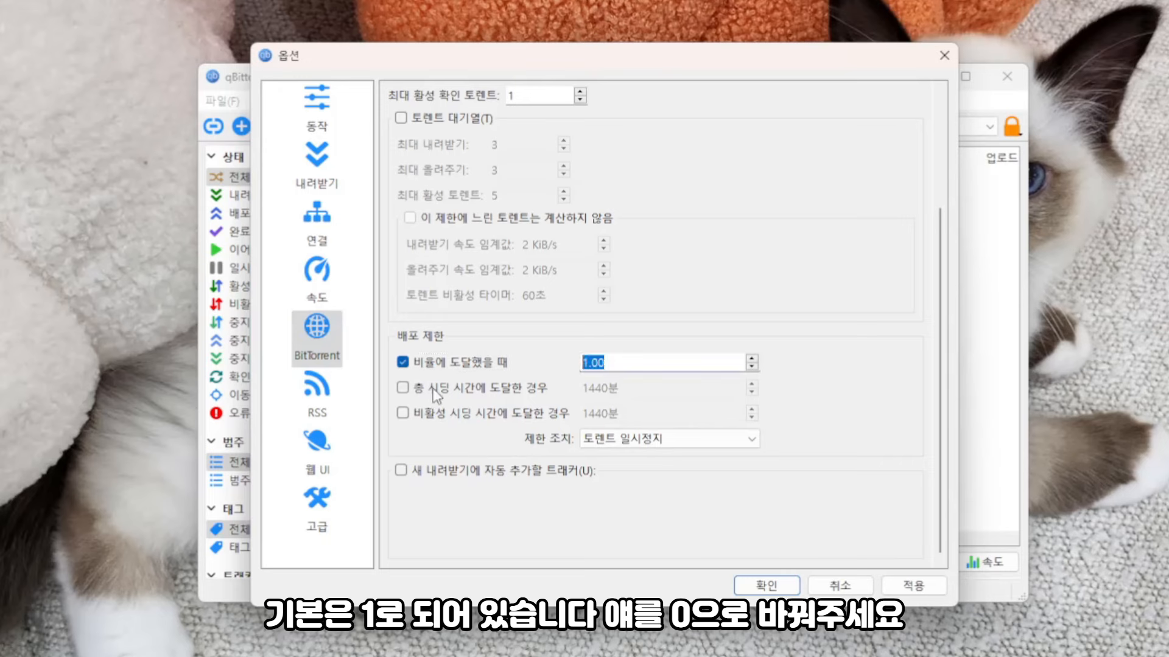
type("0.00")
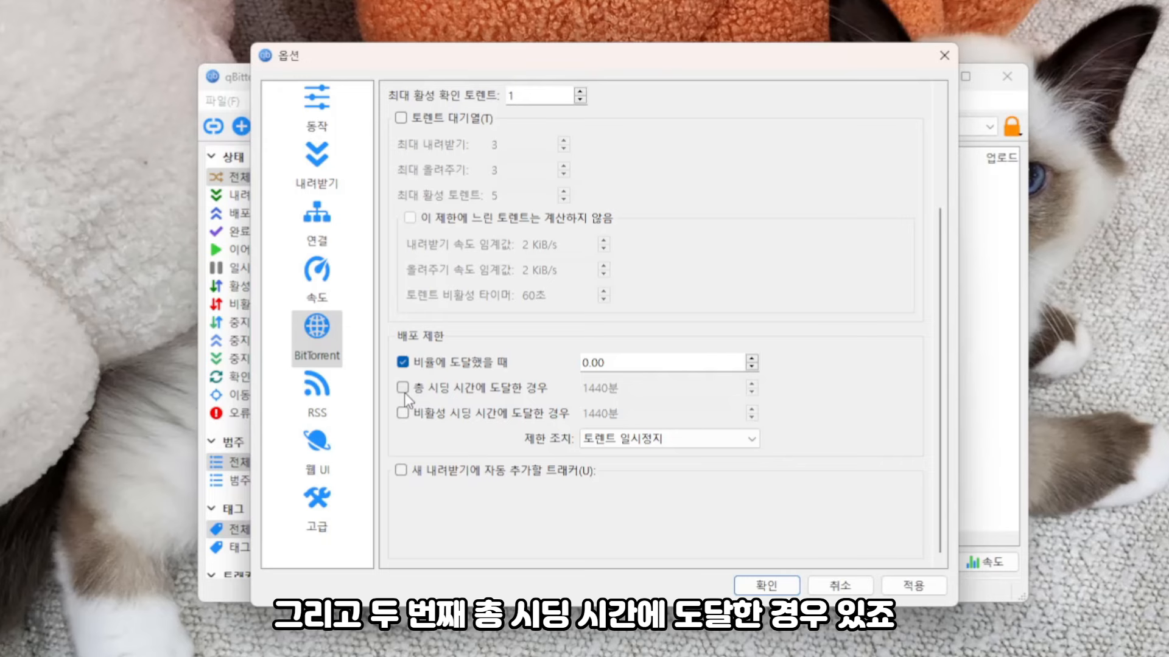
Enable the total seeding time limit at 1 minute and set the limit action (제한 조치) to 토렌트 제거.
left_click(404, 392)
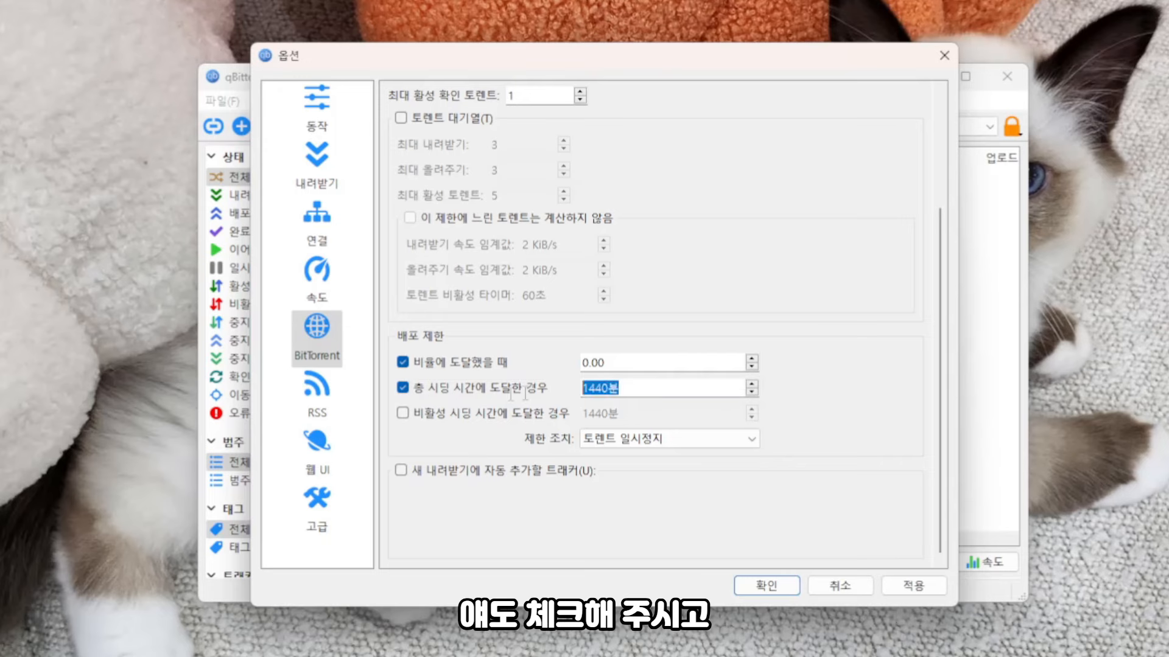
left_click_drag(634, 387, 490, 389)
type("1분")
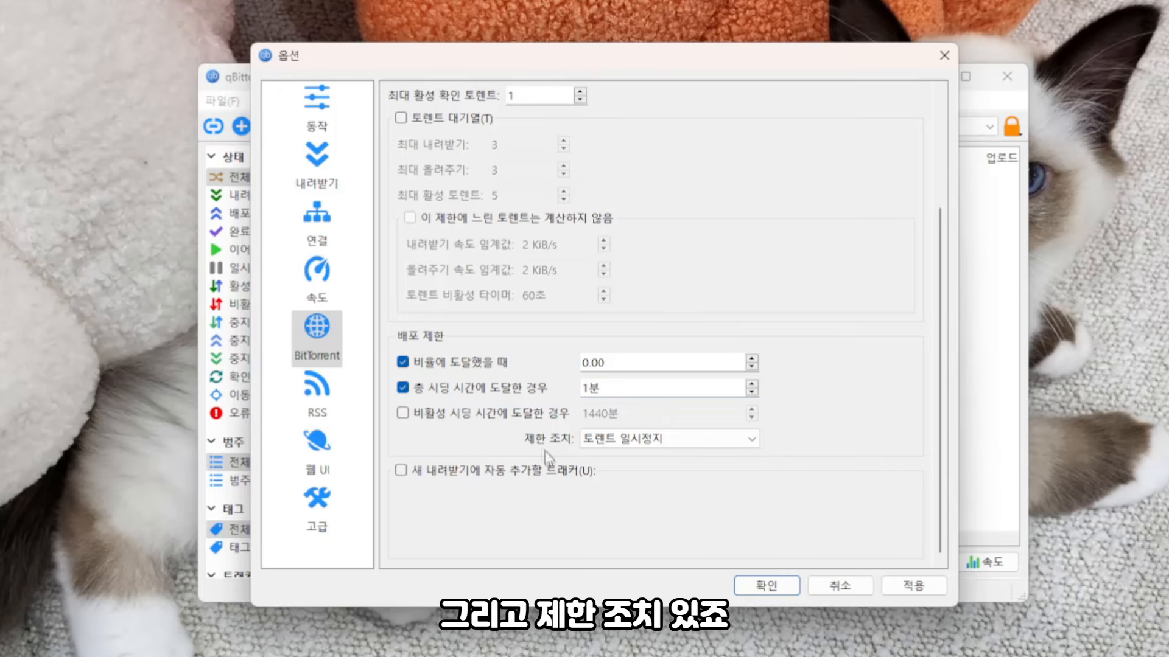
left_click(682, 444)
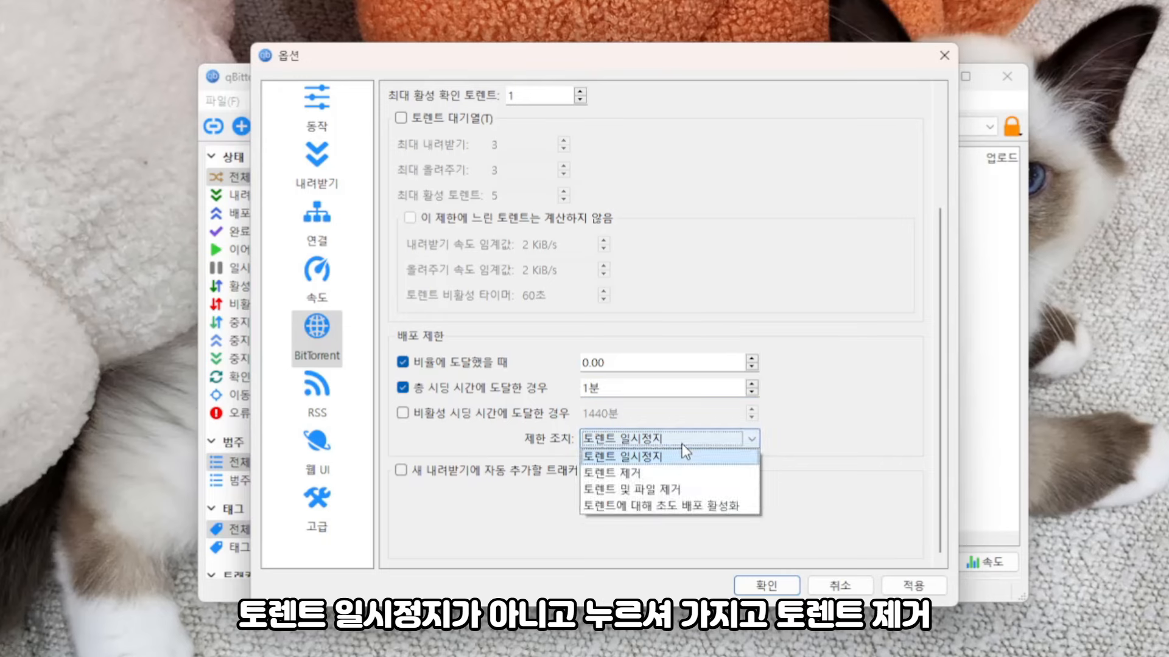
left_click(670, 473)
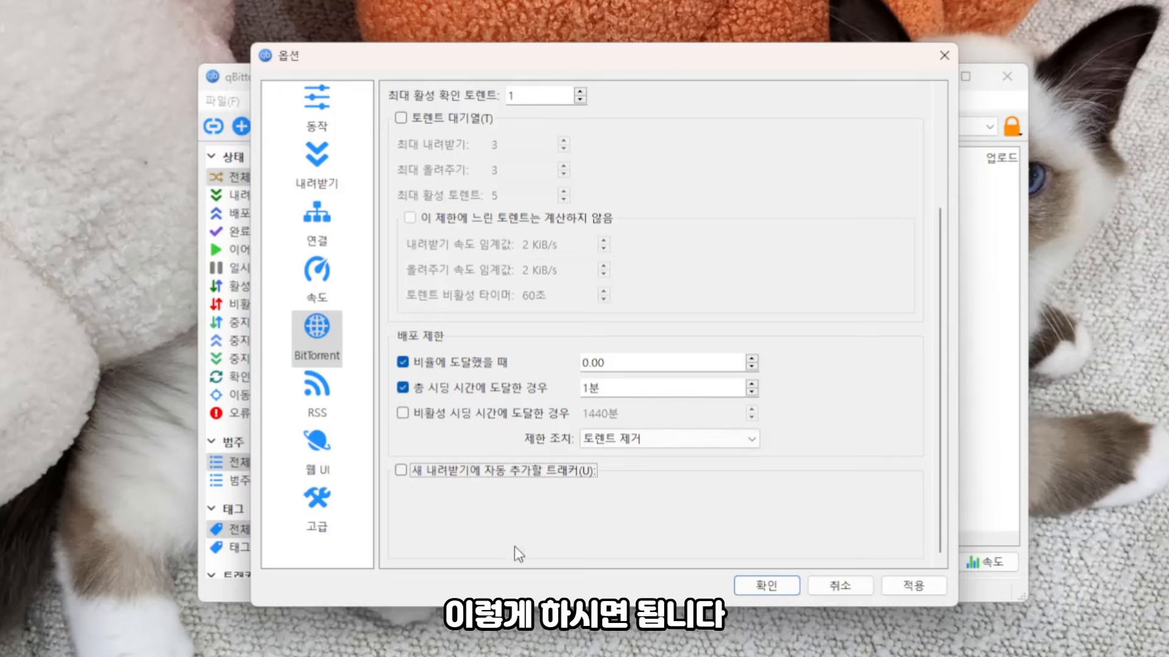
Look through the RSS, web UI (웹 UI) and advanced (고급) settings.
left_click(335, 399)
left_click(317, 453)
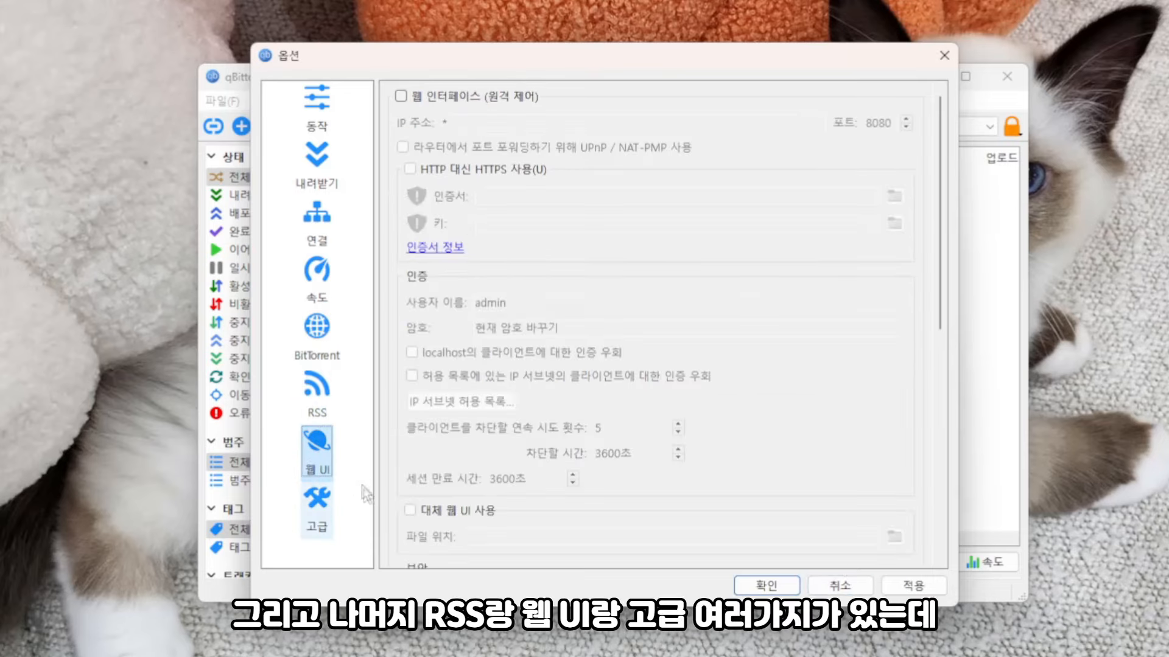
left_click(329, 508)
scroll(636, 393, "down", 13)
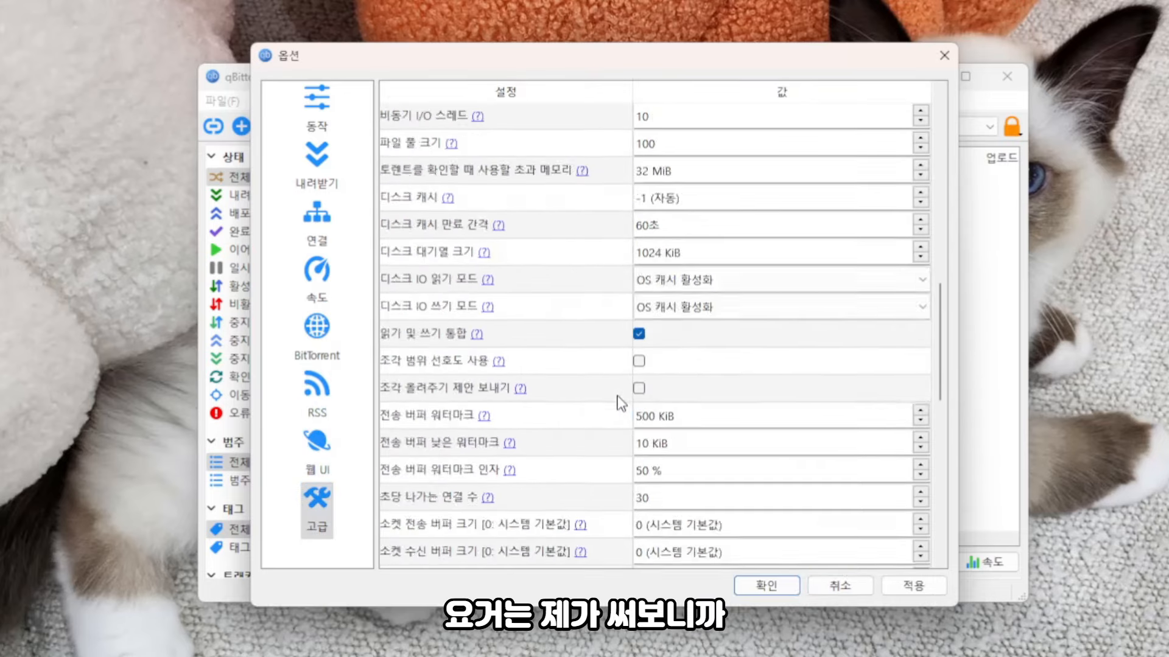
Examine the qBittorrent and libtorrent sections of the advanced (고급) settings from beginning to end.
scroll(616, 405, "up", 12)
scroll(569, 257, "down", 15)
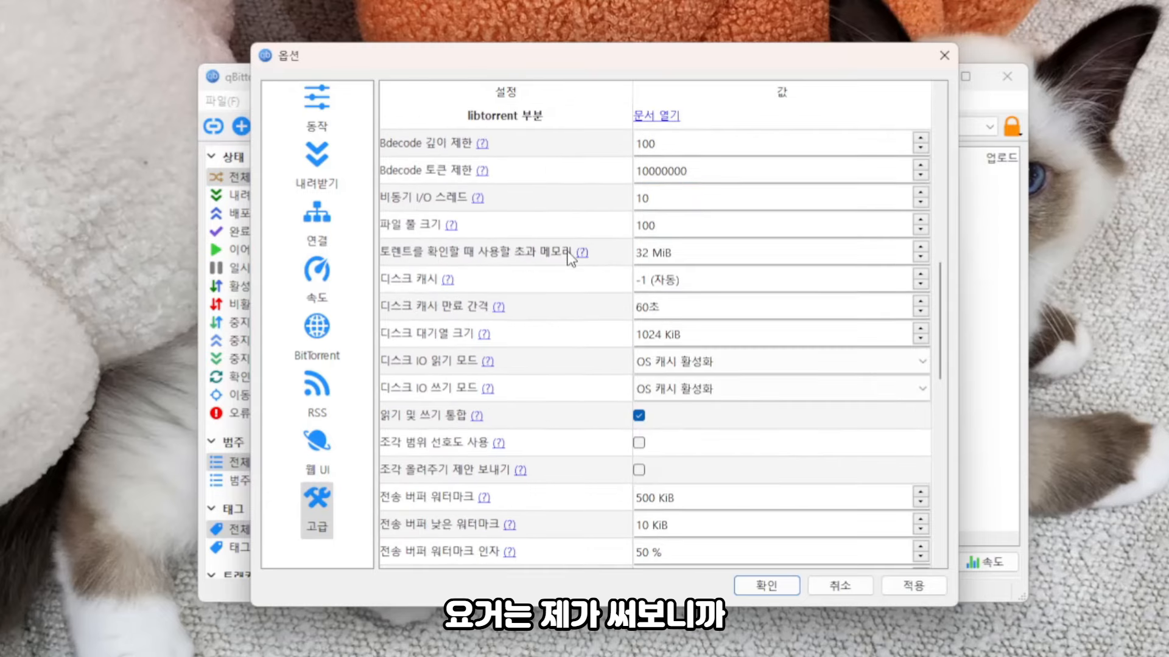
scroll(571, 261, "up", 15)
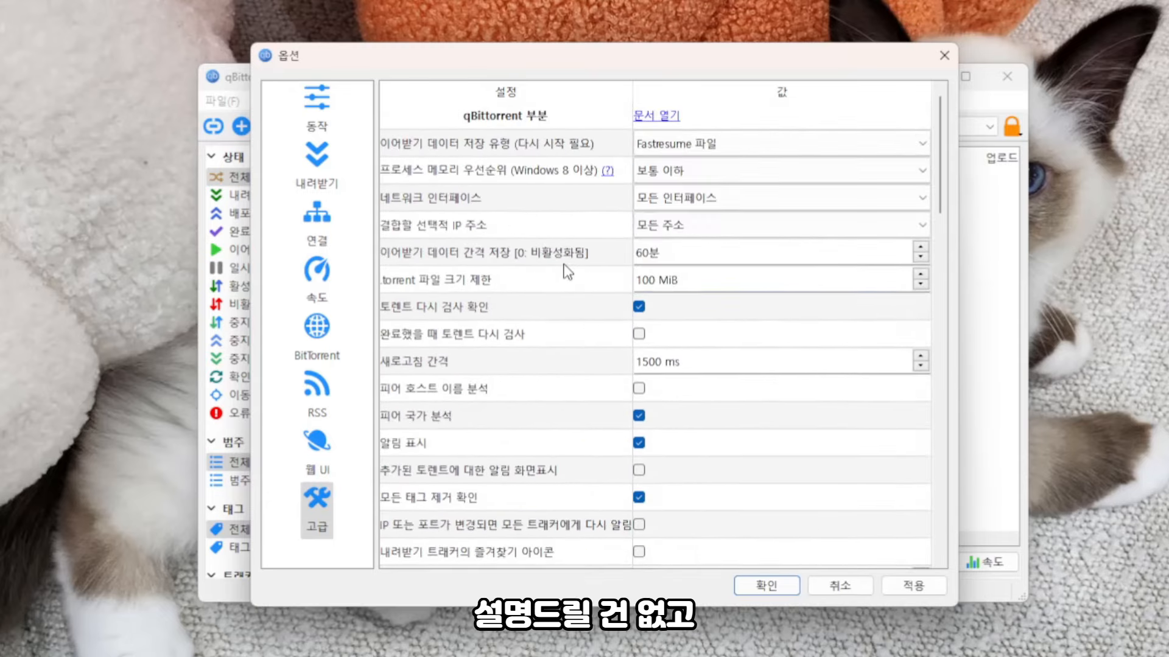
scroll(563, 277, "down", 15)
scroll(552, 304, "down", 1)
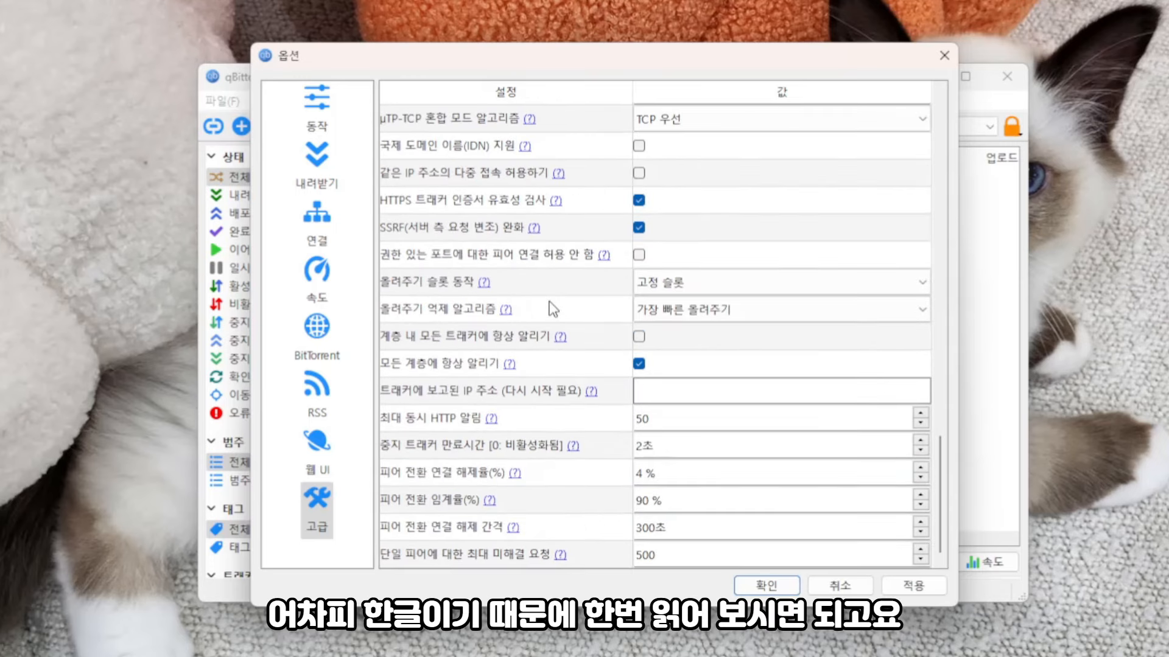
scroll(548, 292, "up", 15)
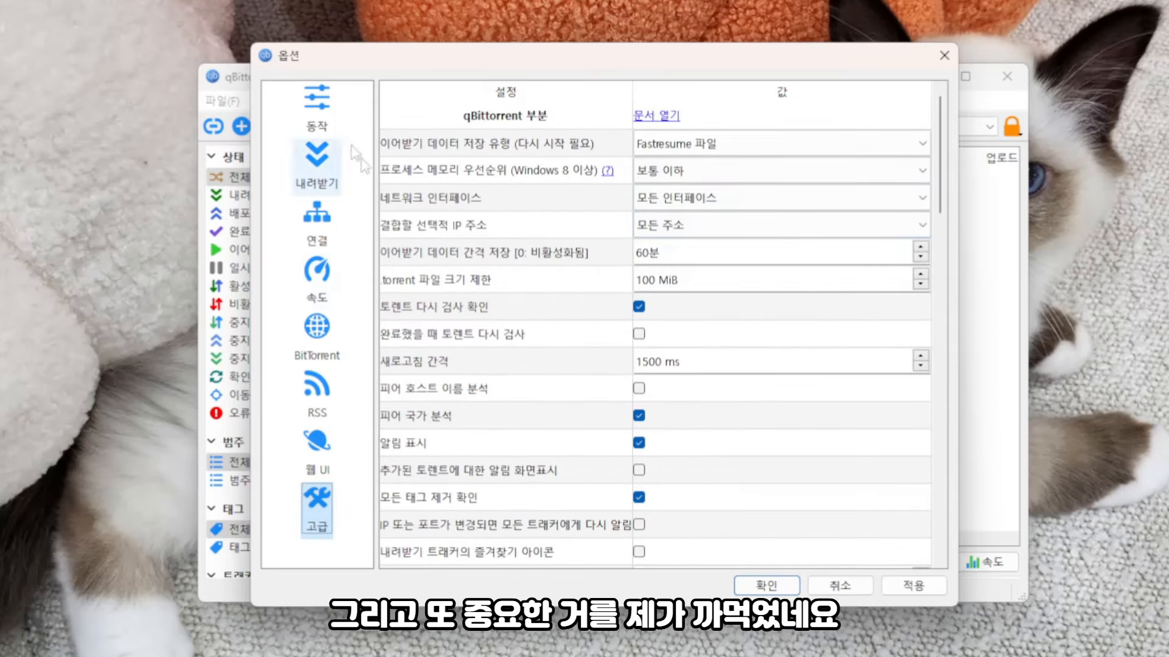
Enable deleting .torrent files after download (내려받은 후 .torrent 파일 삭제) in the download (내려받기) settings.
left_click(307, 162)
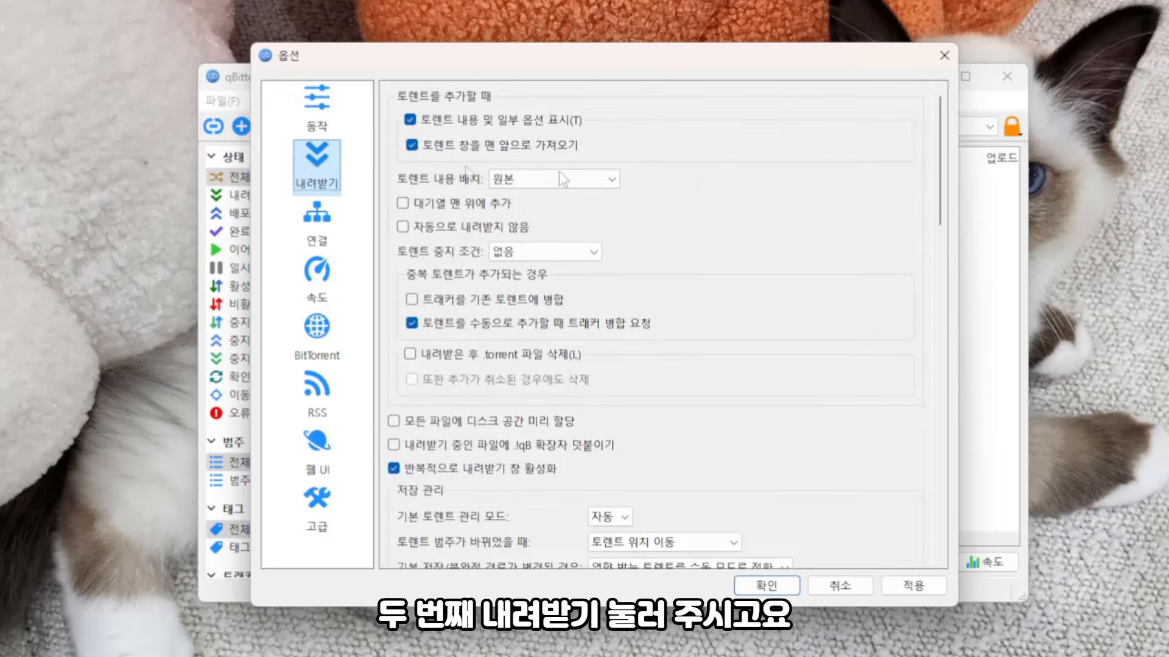
scroll(773, 201, "down", 1)
scroll(773, 207, "down", 1)
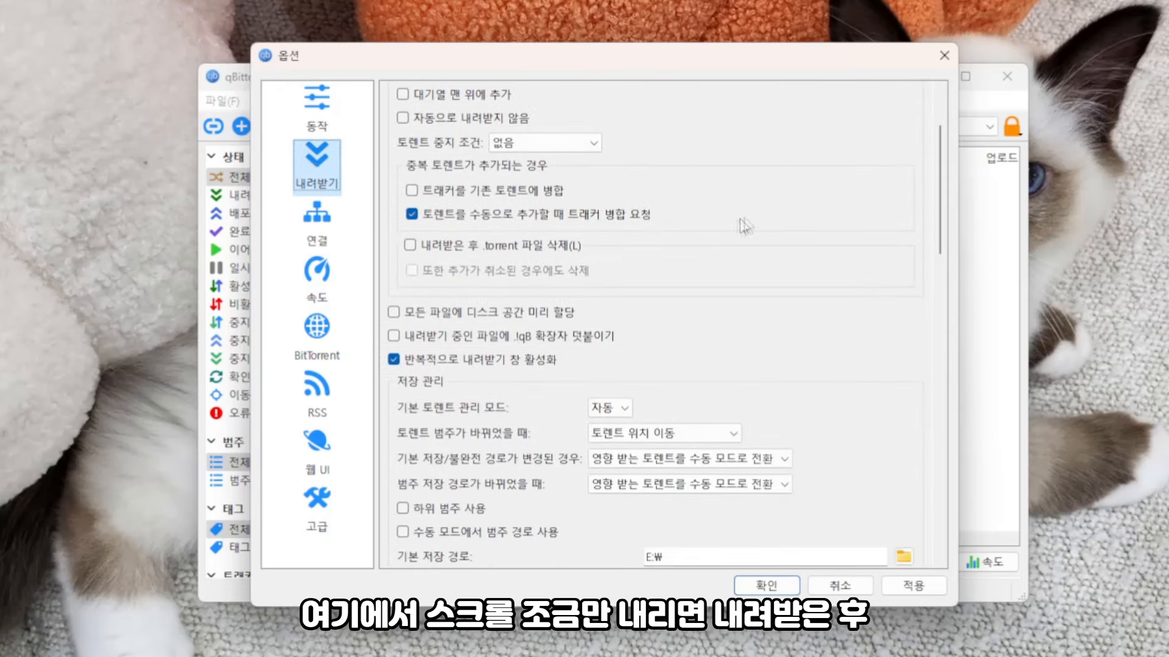
left_click(484, 246)
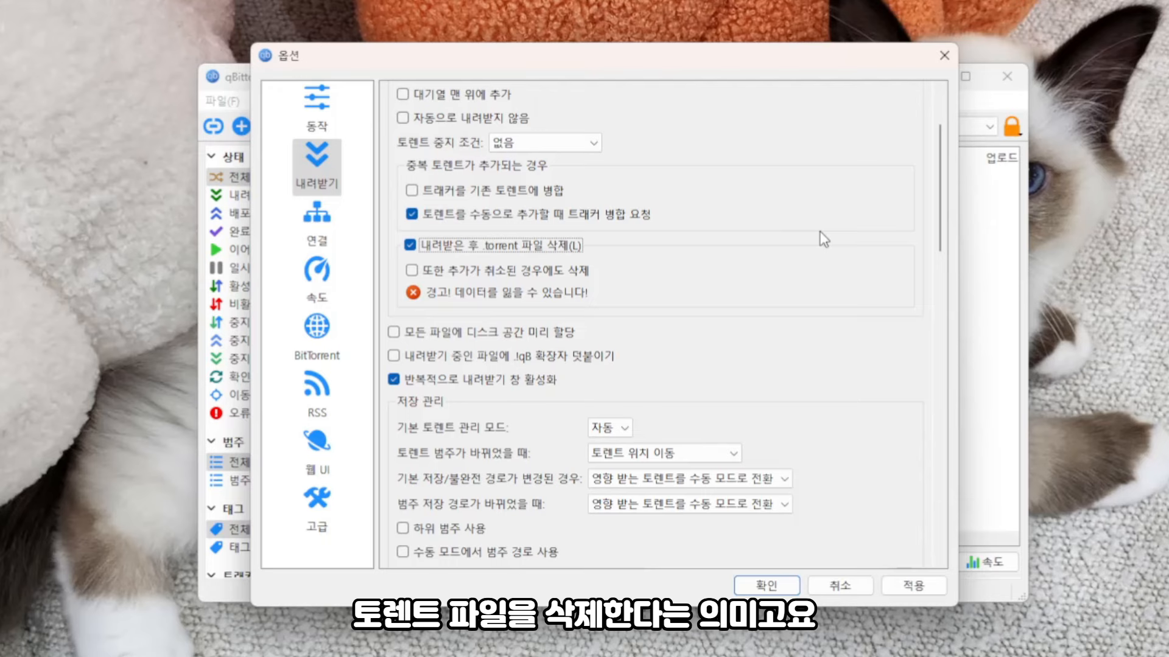
Enable appending the .!qB extension to files still downloading (내려받기 중인 파일에 .!qB 확장자 덧붙이기) and check the save path settings.
scroll(748, 273, "down", 1)
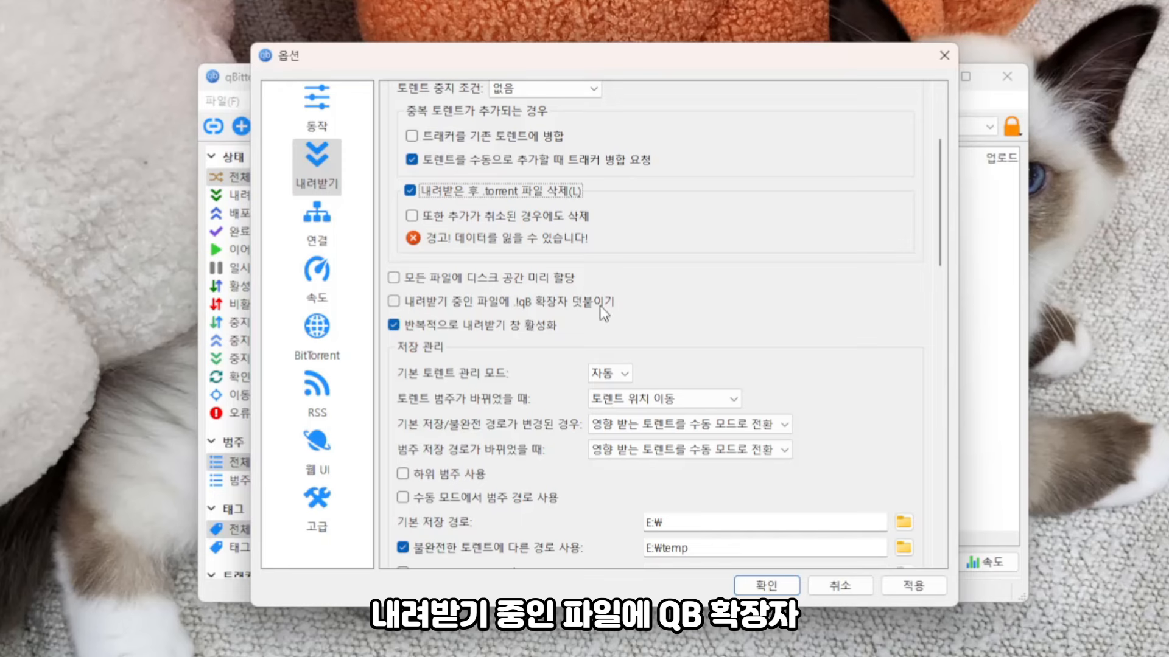
left_click(443, 301)
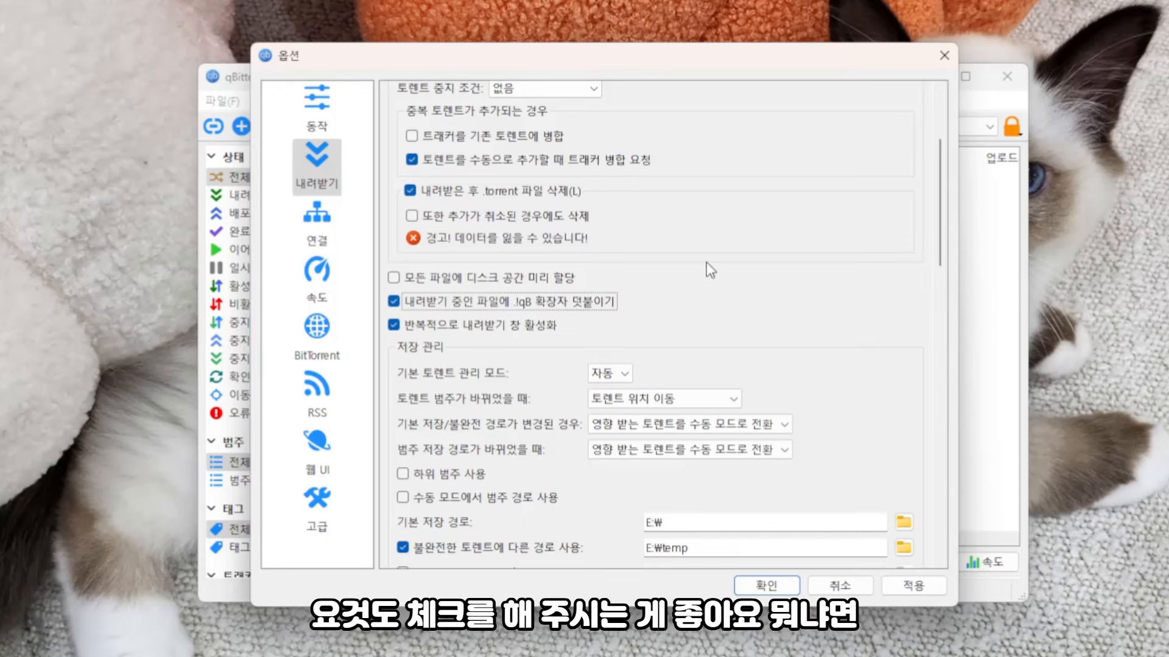
scroll(706, 263, "down", 5)
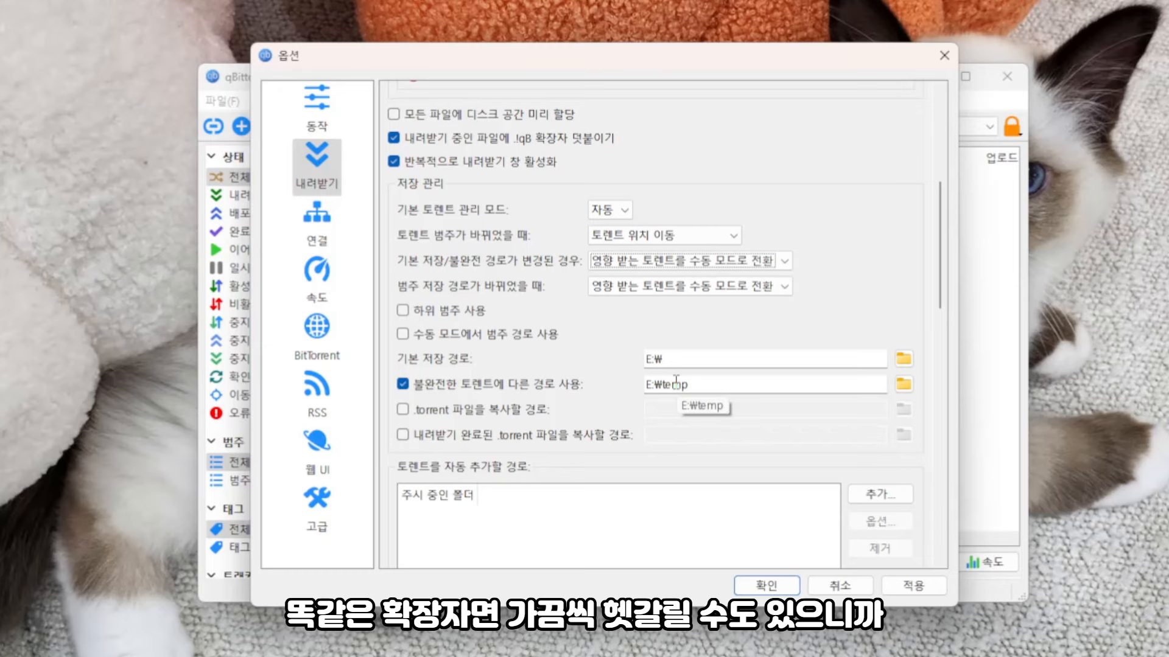
scroll(676, 380, "up", 3)
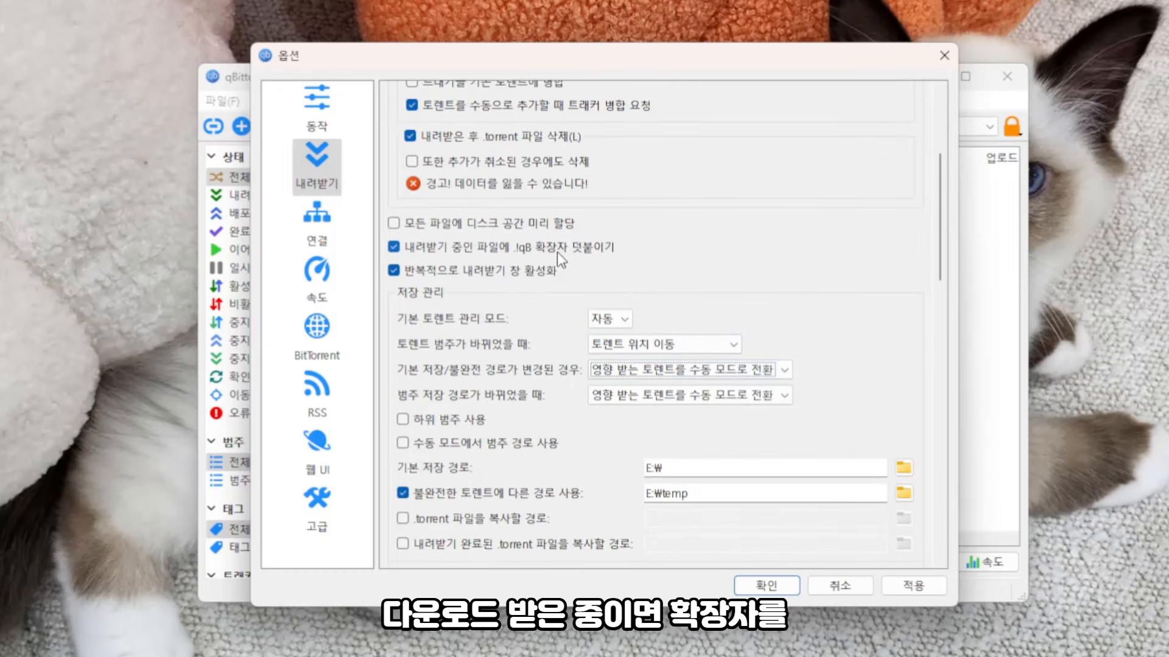